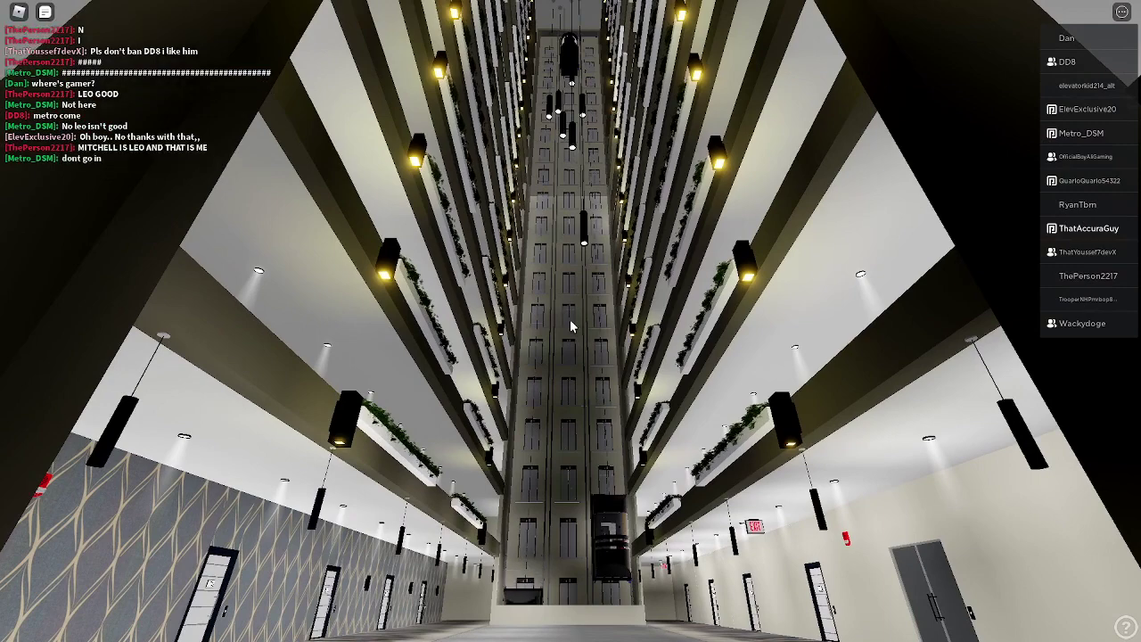
Step: Turn from the atrium ceiling and walk down the mezzanine hall to the elevator tower
drag(572, 326, 572, 326)
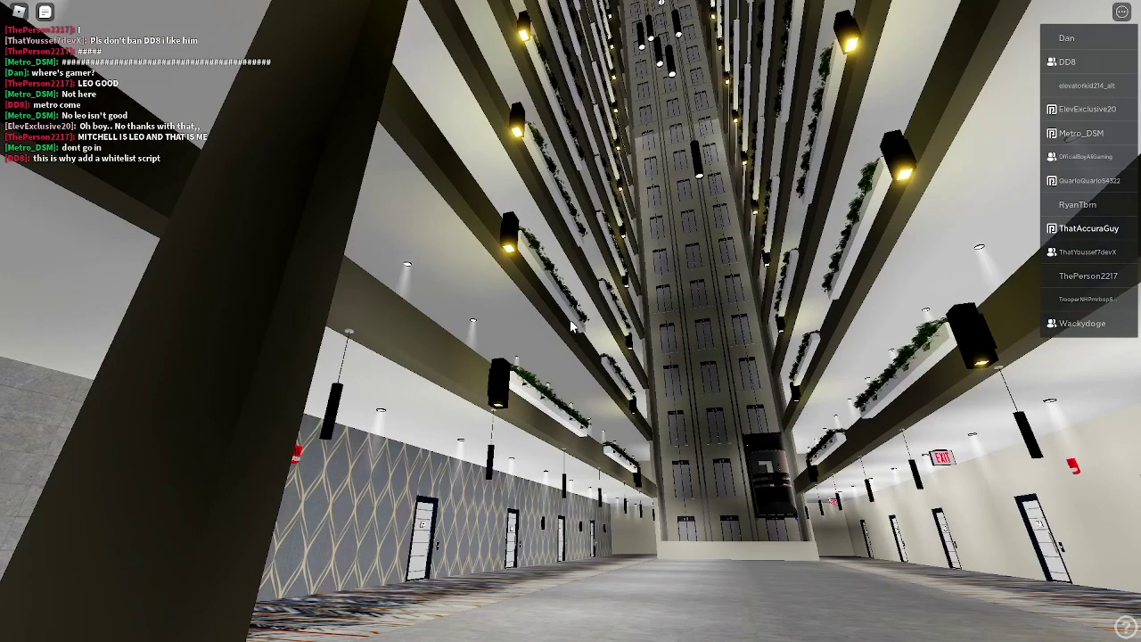
key(w)
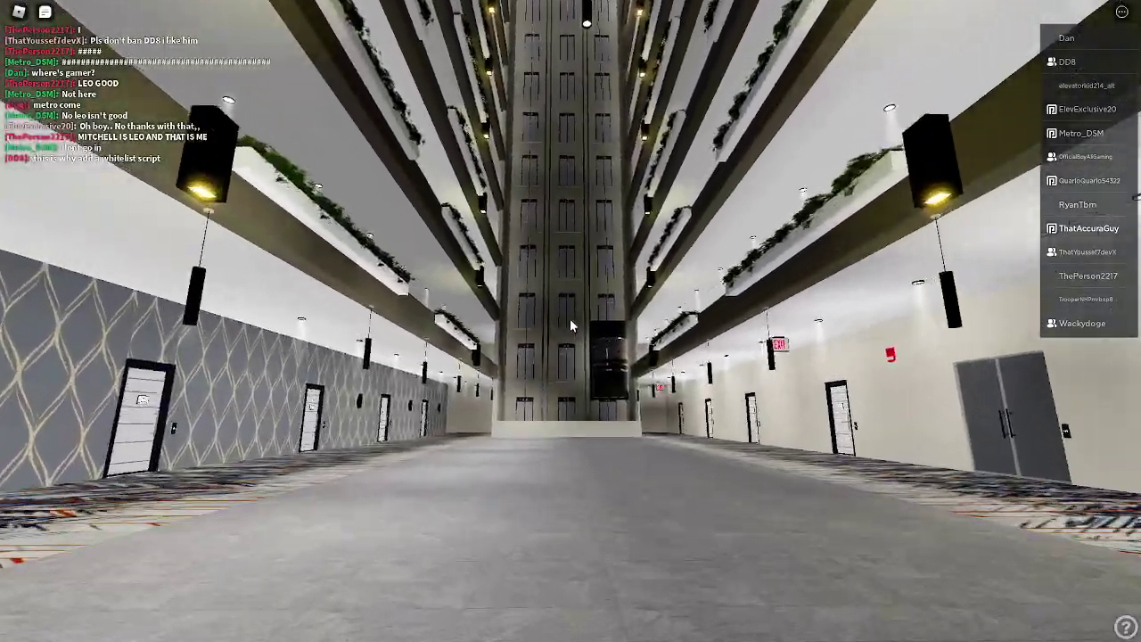
key(w)
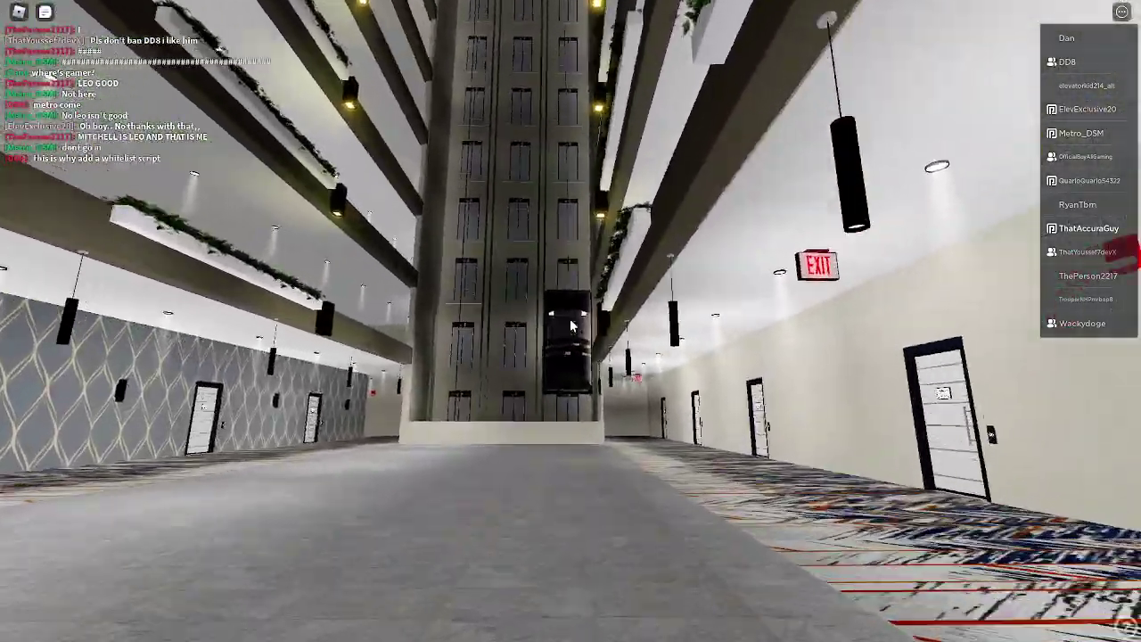
key(w)
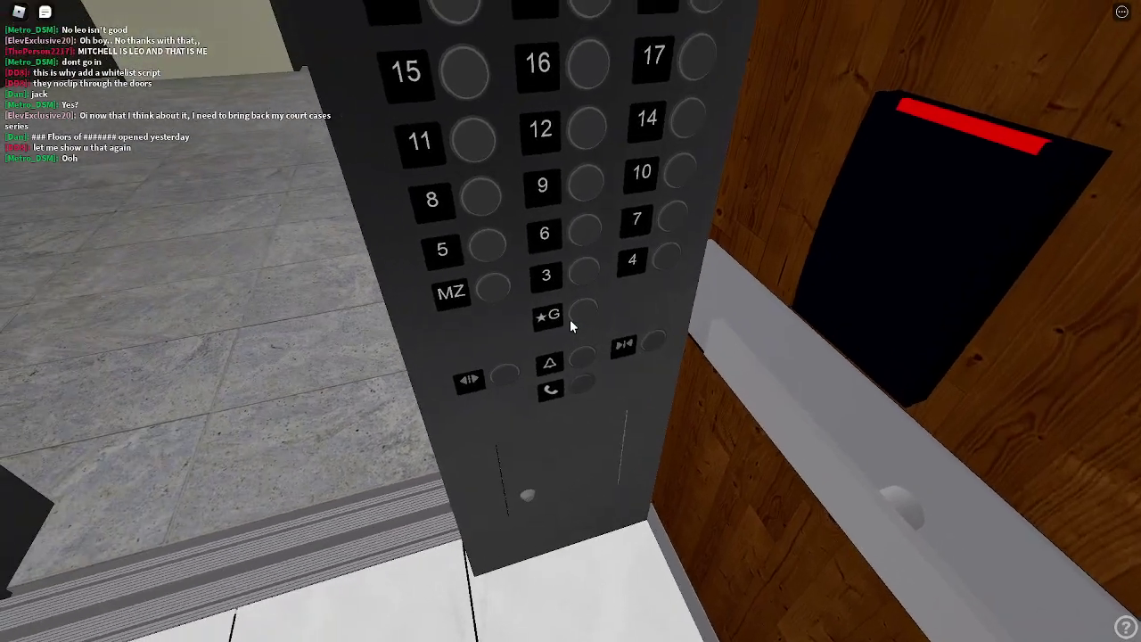
Step: Press the ★G button to send elevator 6 down to the ground floor
click(570, 325)
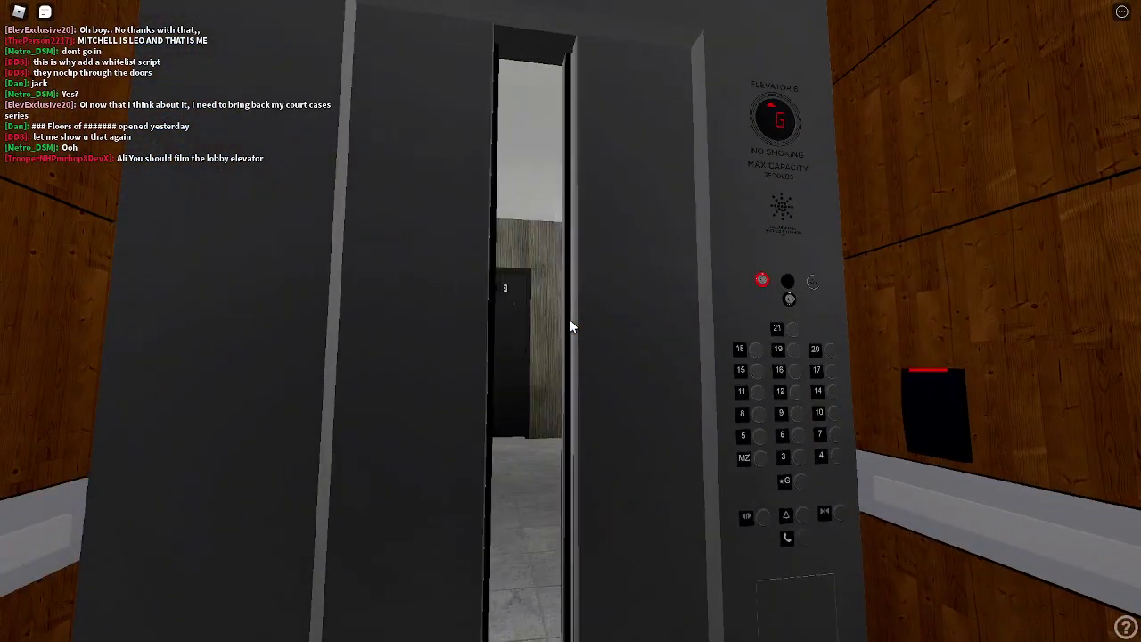
Step: Walk out to the firefighters' service sign, then back to the elevator doors
key(w)
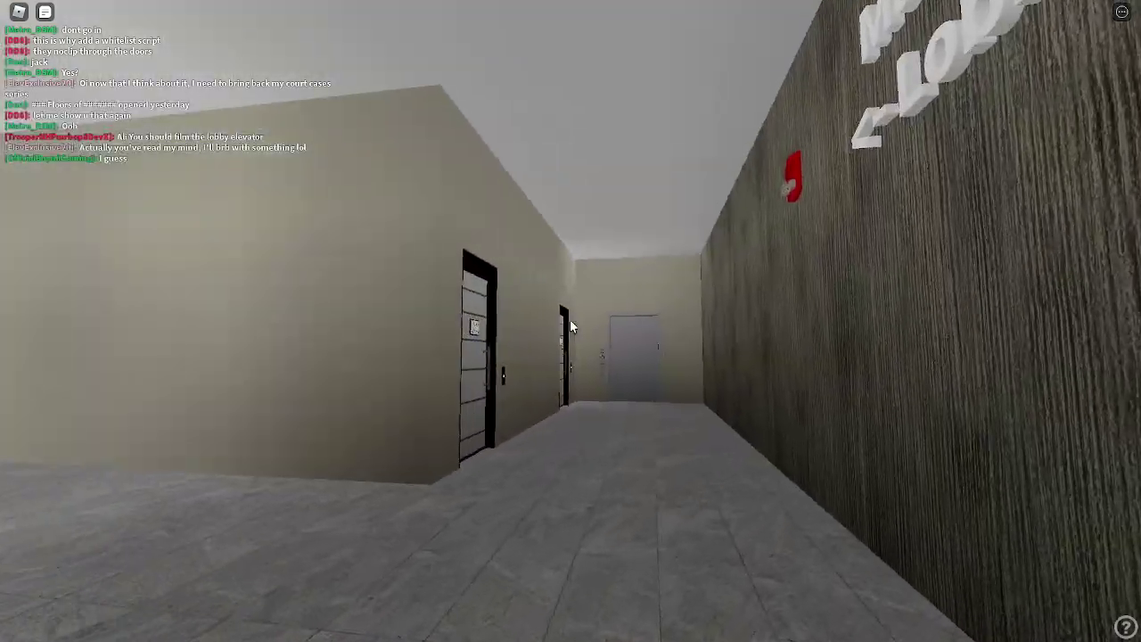
key(w)
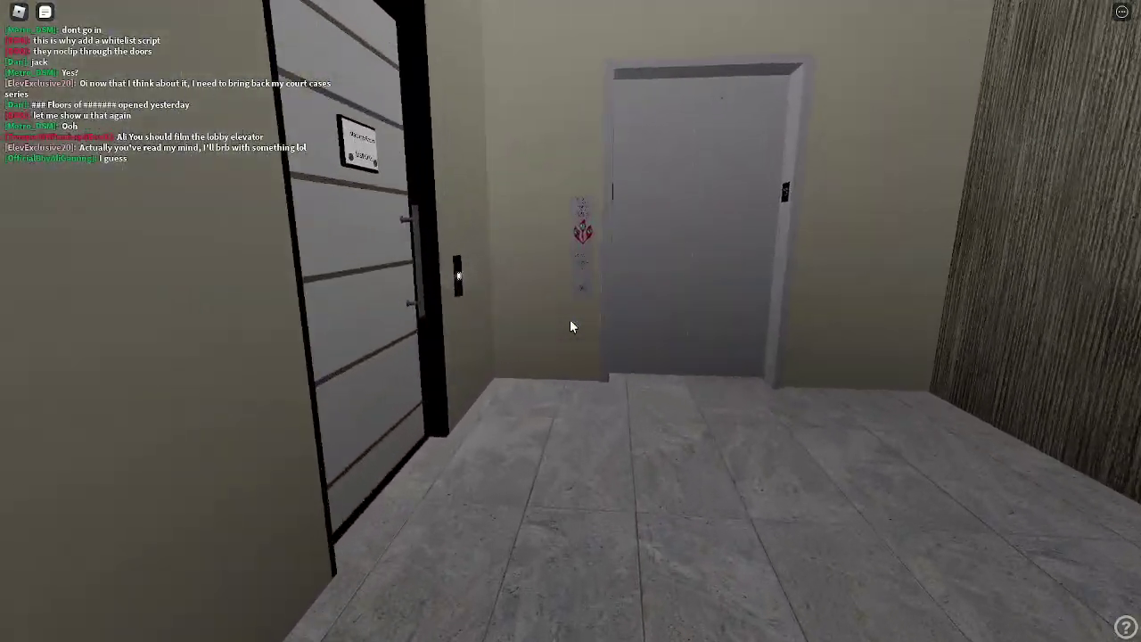
key(w)
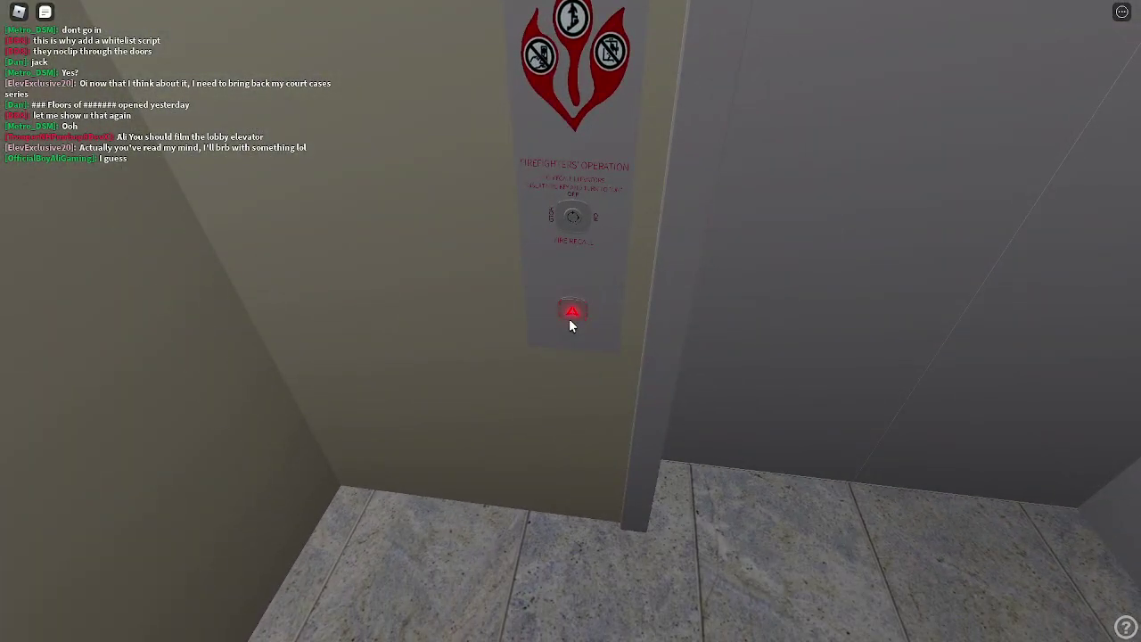
key(w)
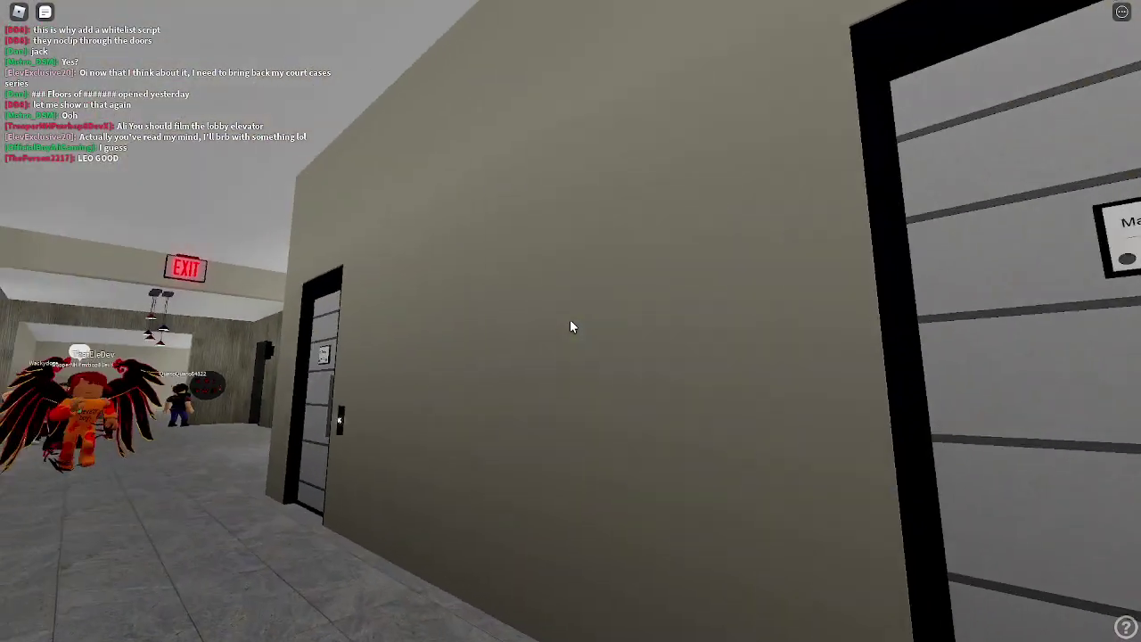
key(w)
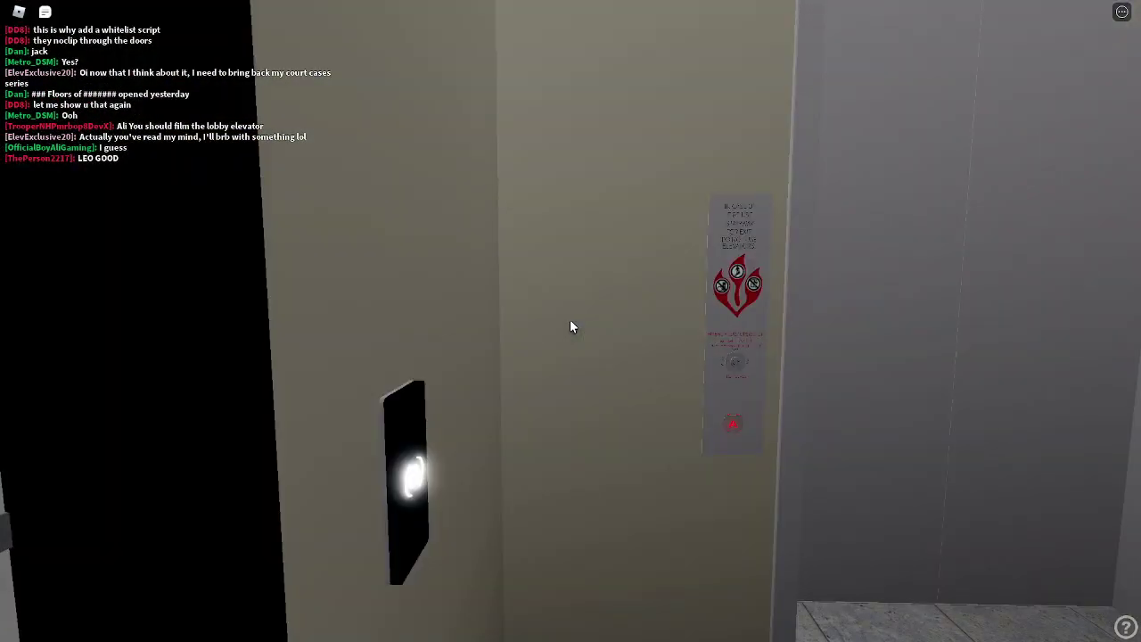
key(w)
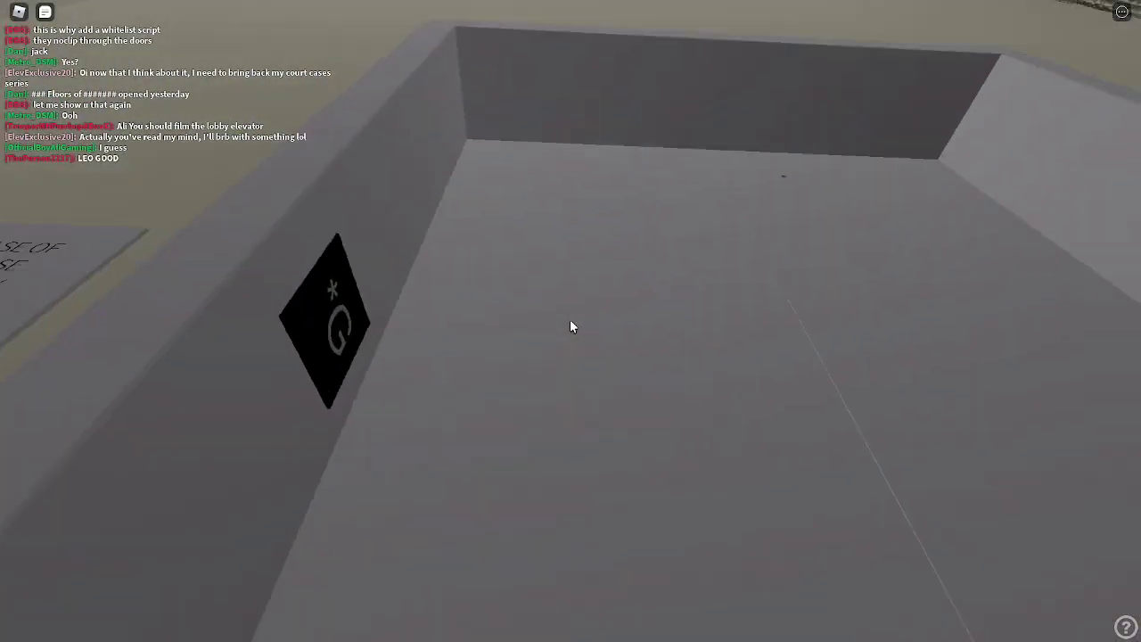
Step: Walk down the corridor past other players to read the six-elevator position board
key(w)
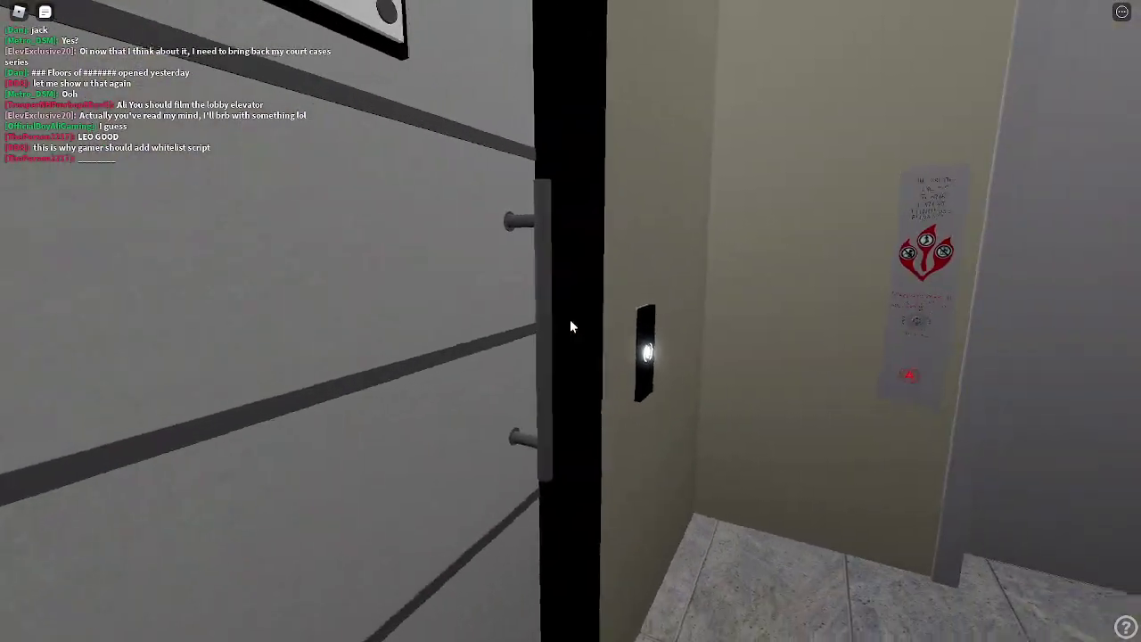
key(w)
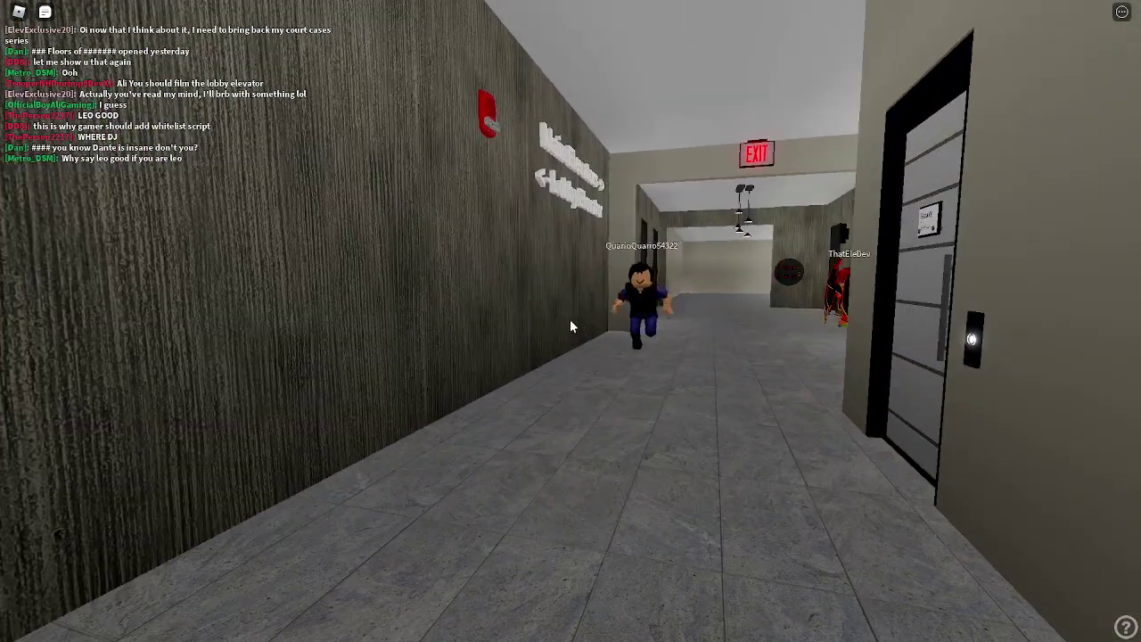
key(w)
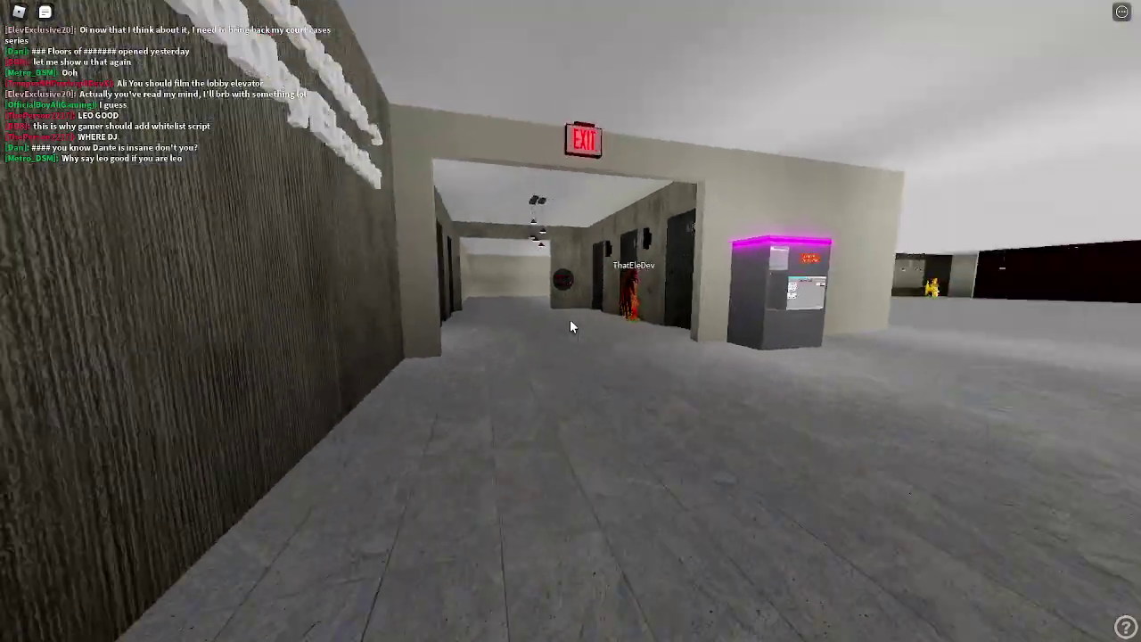
key(w)
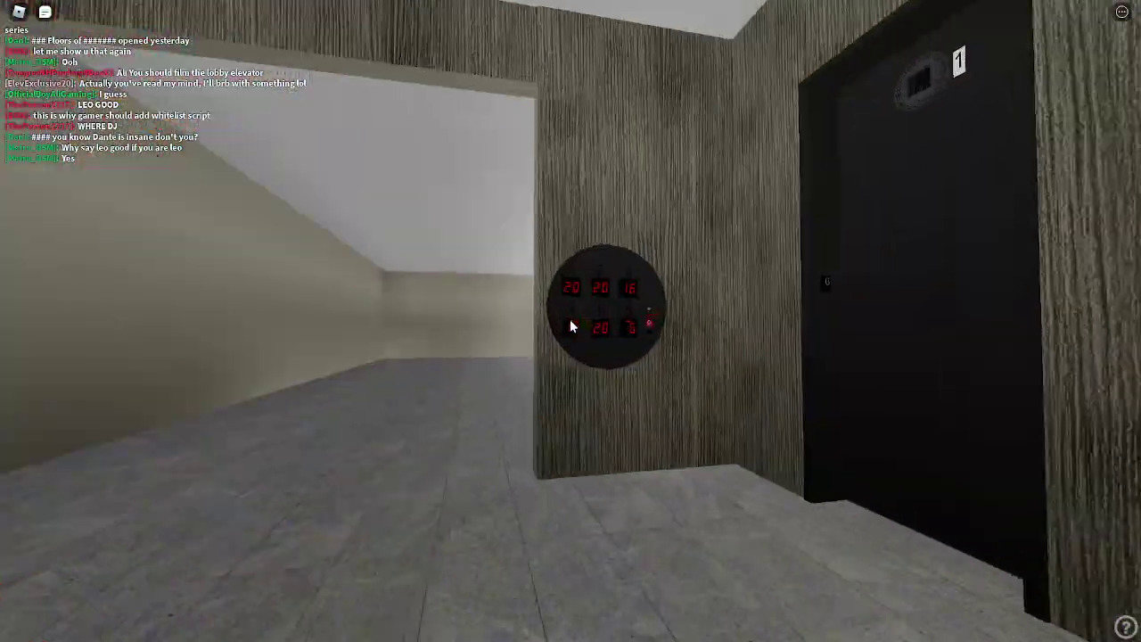
key(w)
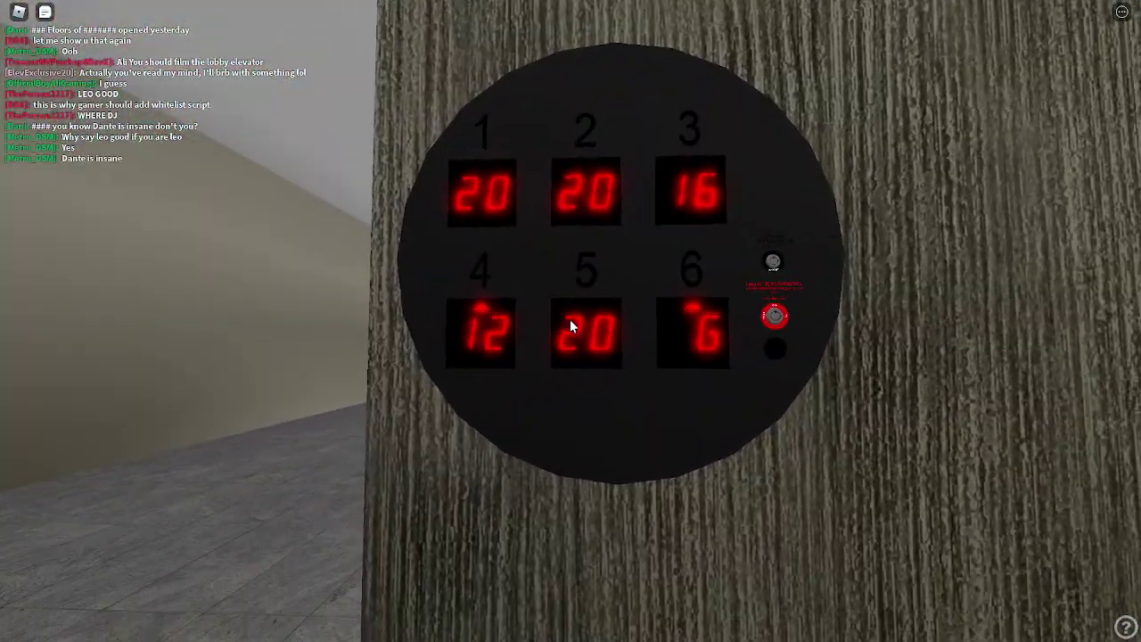
Step: Walk to the corridor's end and into the 3500 LBS service elevator
key(w)
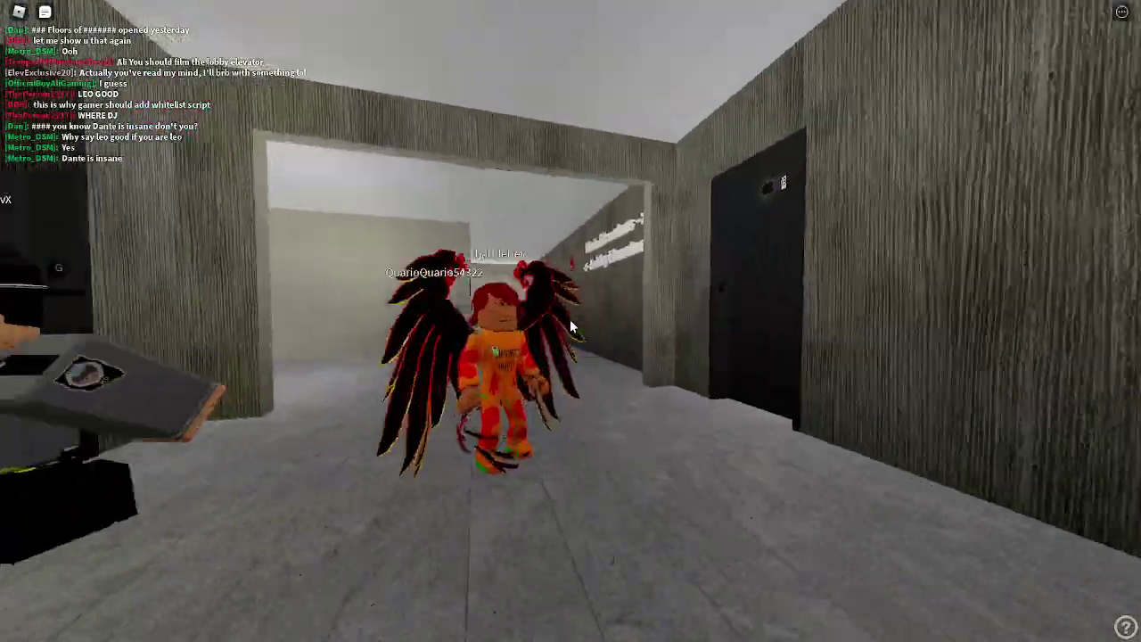
key(w)
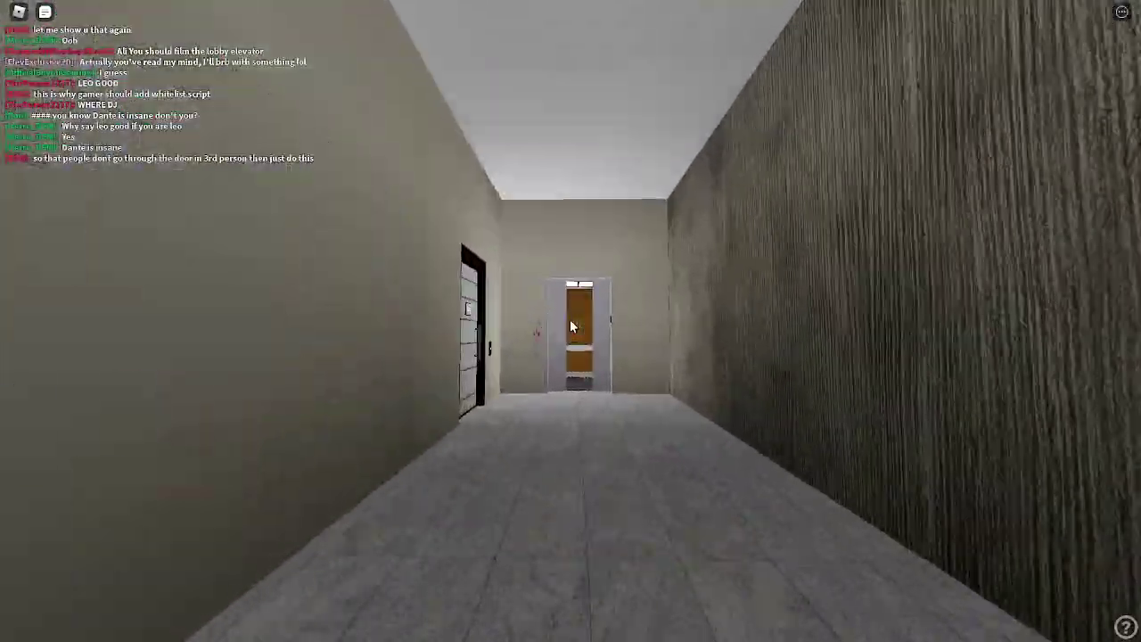
key(w)
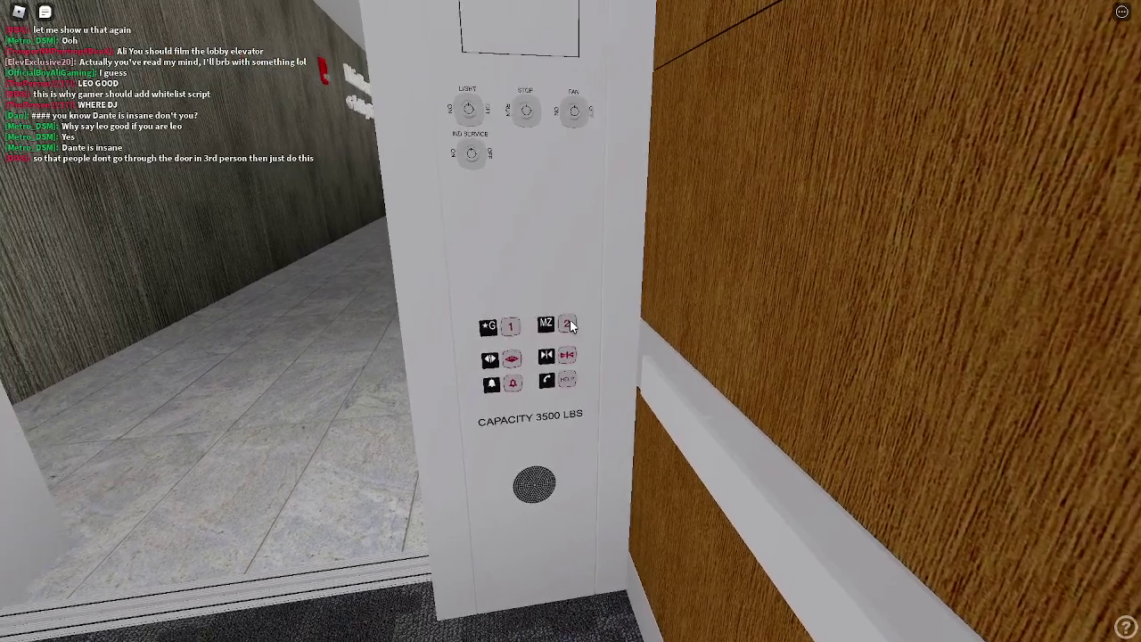
Step: Send the 3500 LBS car to floor 2, inspecting its buttons and walls during the ride
click(570, 325)
scroll(570, 325, down, 3)
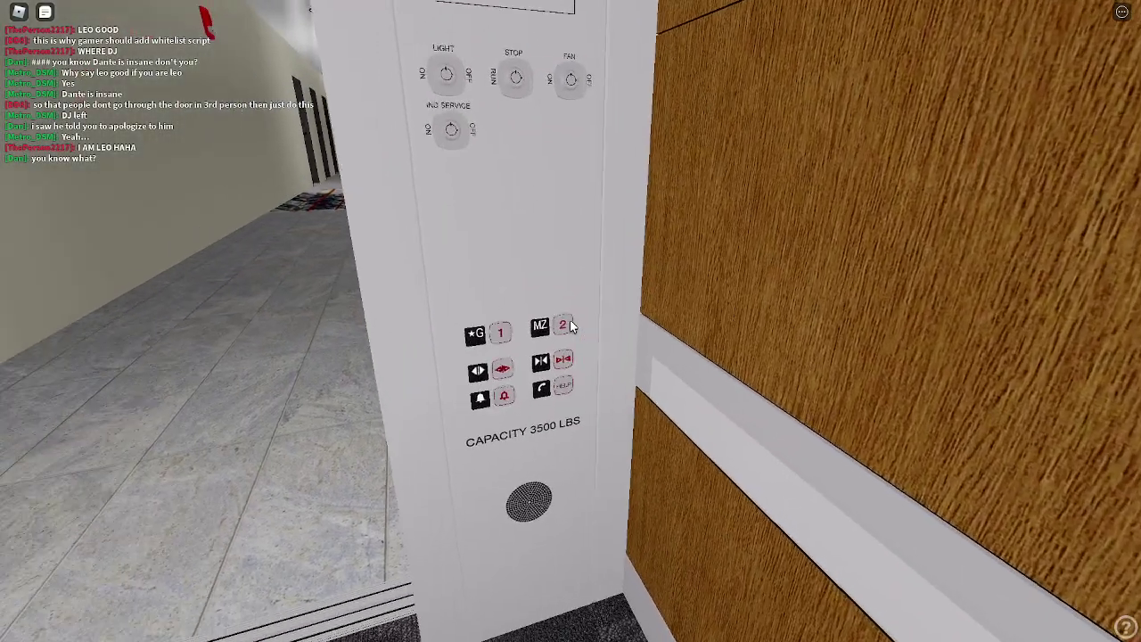
key(w)
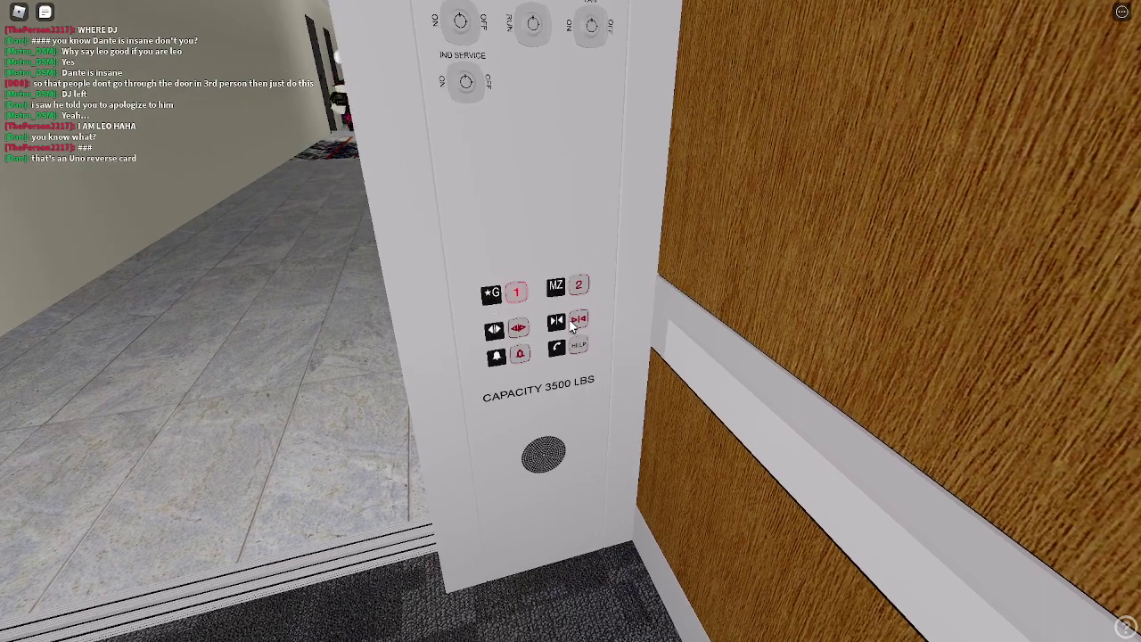
key(s)
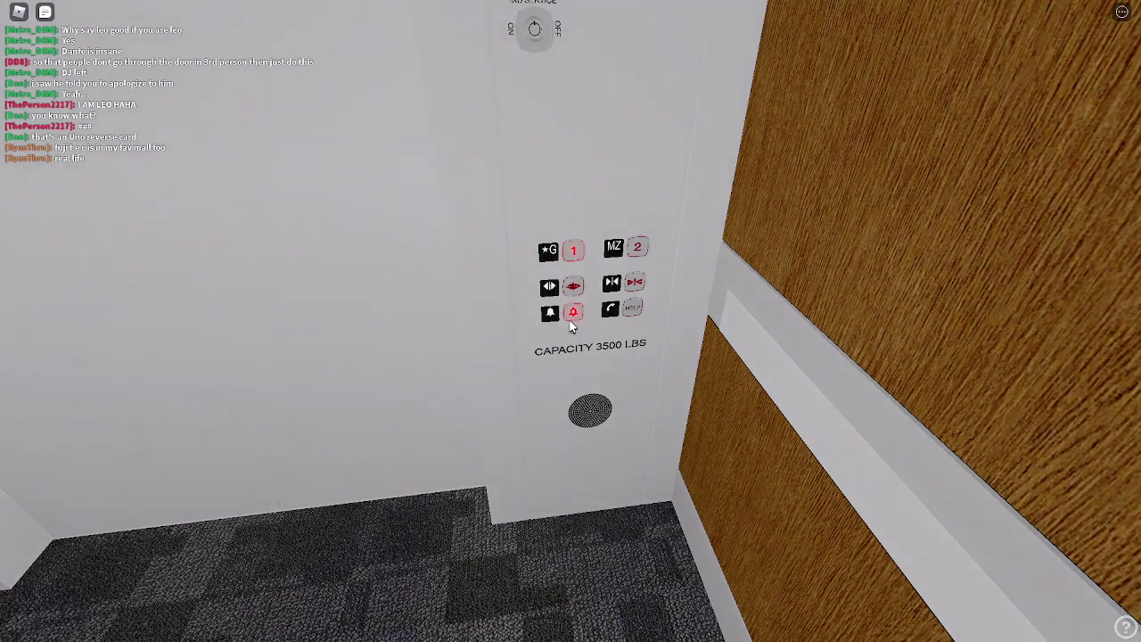
right_click(572, 326)
drag(571, 326, 571, 326)
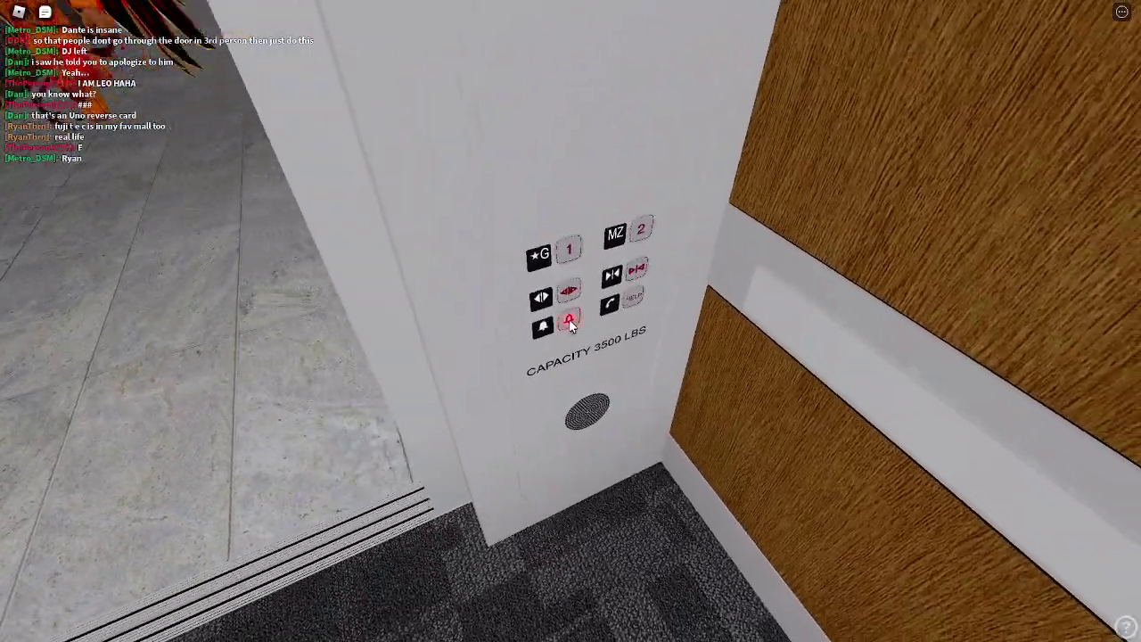
drag(572, 326, 571, 325)
Step: Exit the service elevator and follow the corridor onto the curved atrium balcony
key(Return)
key(w)
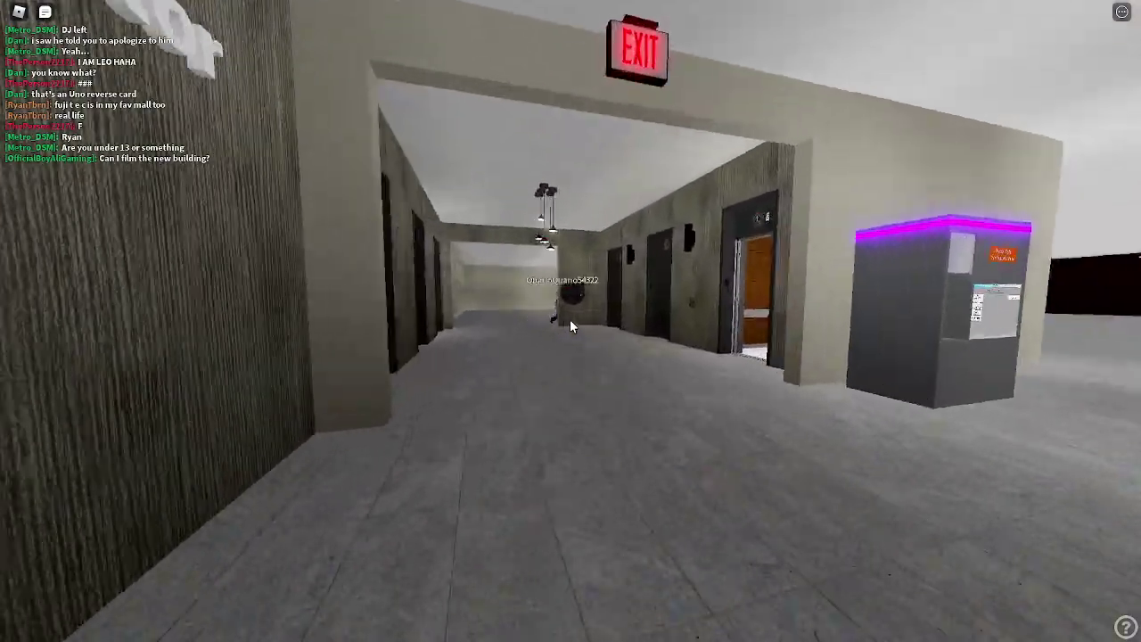
key(w)
drag(571, 326, 571, 325)
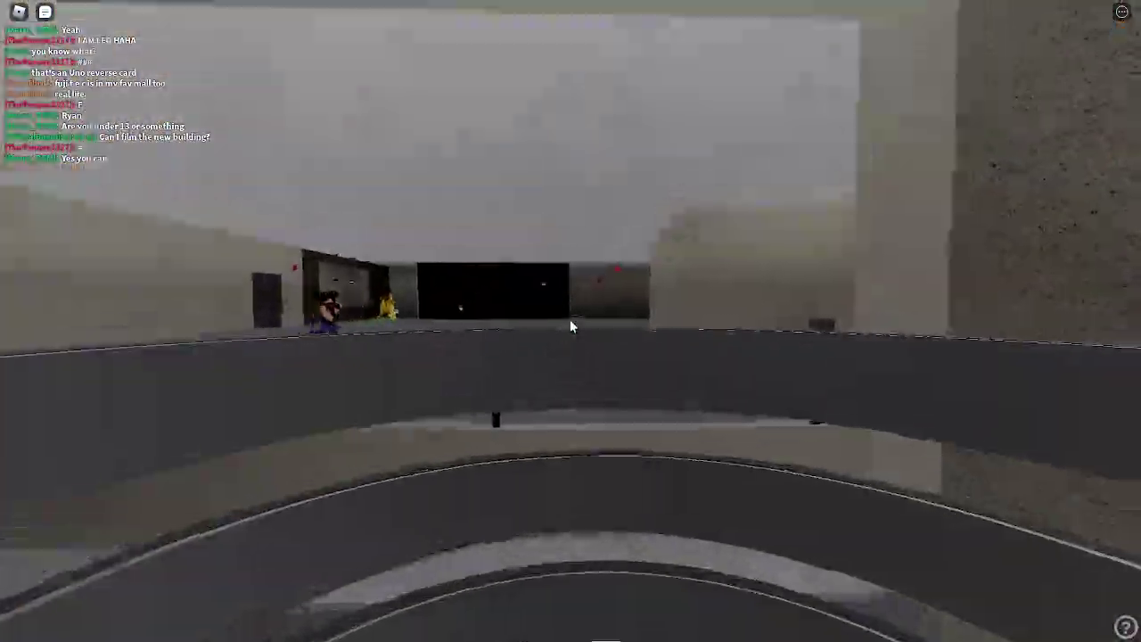
key(w)
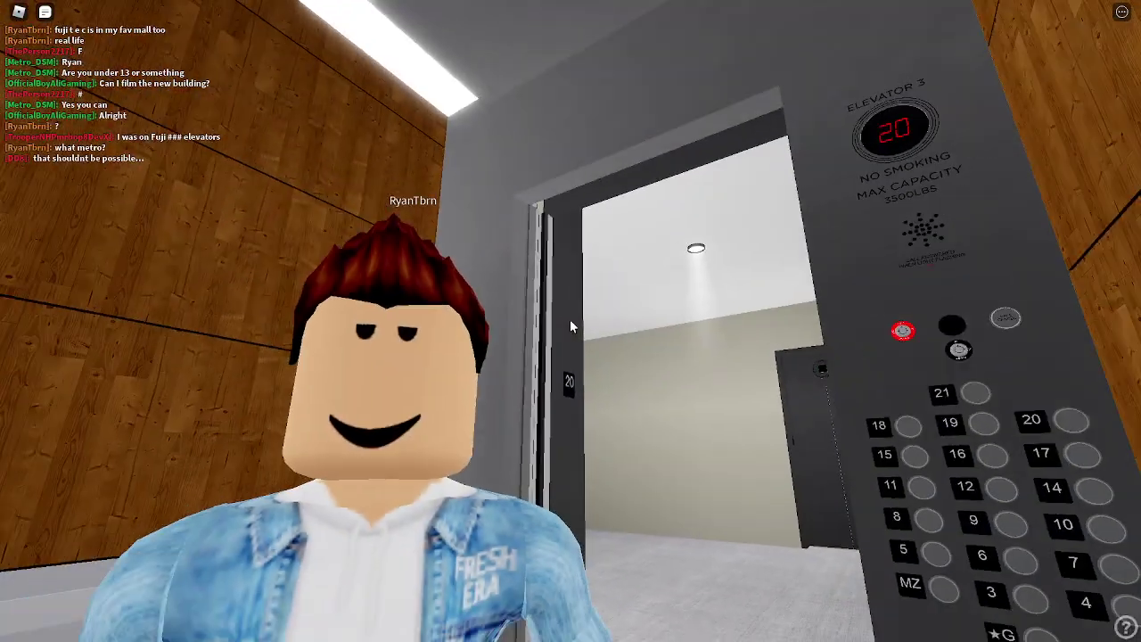
scroll(571, 325, up, 5)
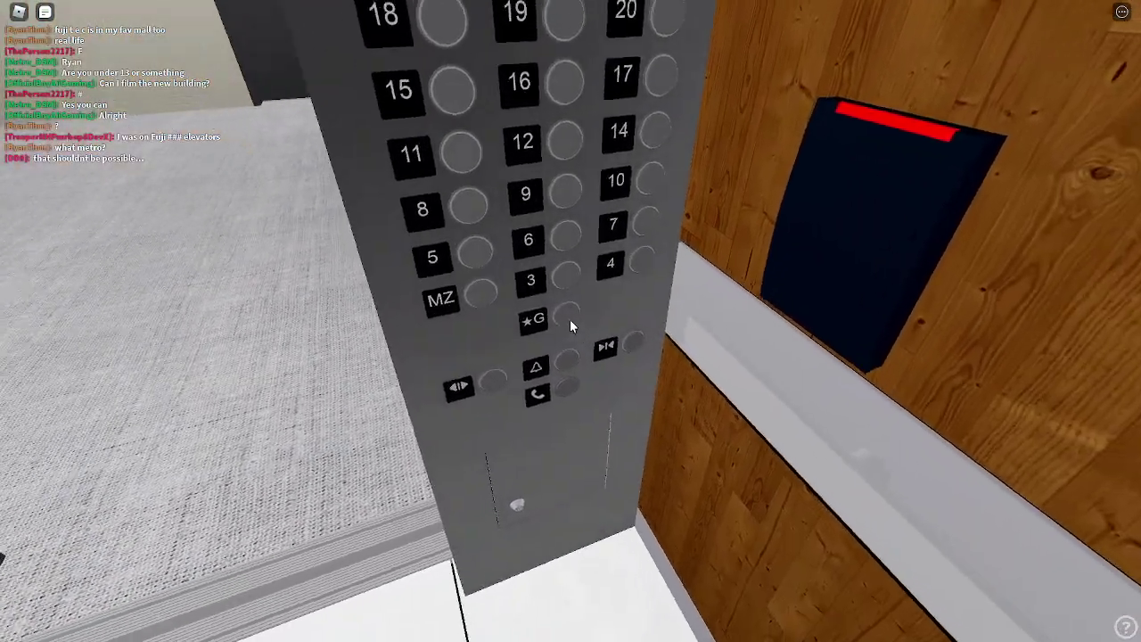
Step: Select the ★G floor and floor 21 on the office elevator panel
click(570, 325)
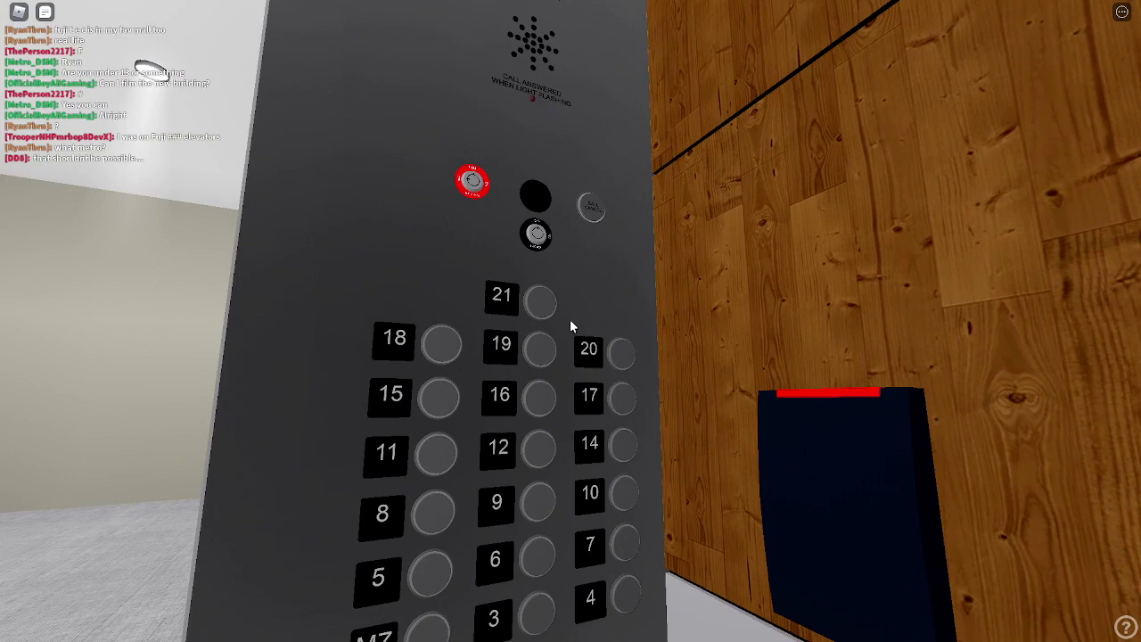
click(571, 325)
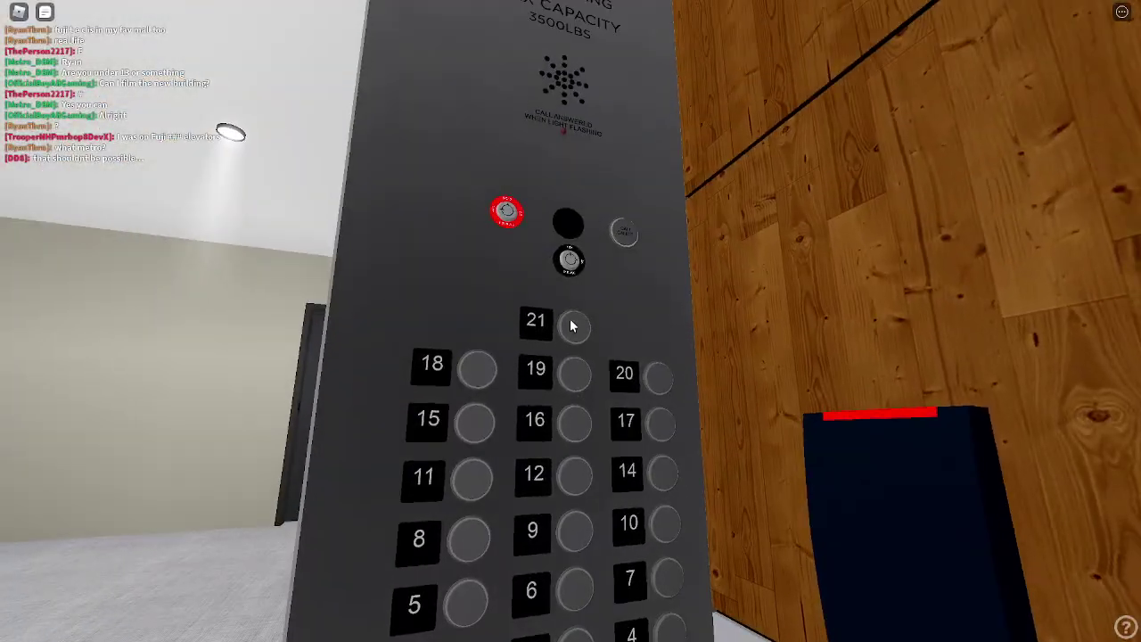
scroll(570, 325, down, 3)
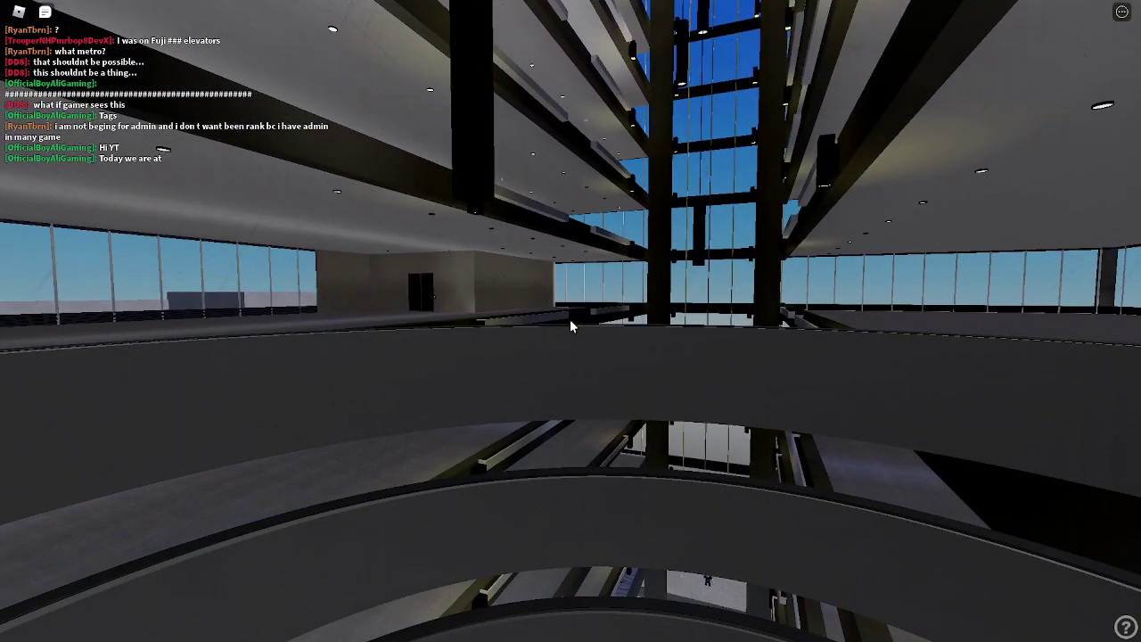
scroll(570, 325, down, 3)
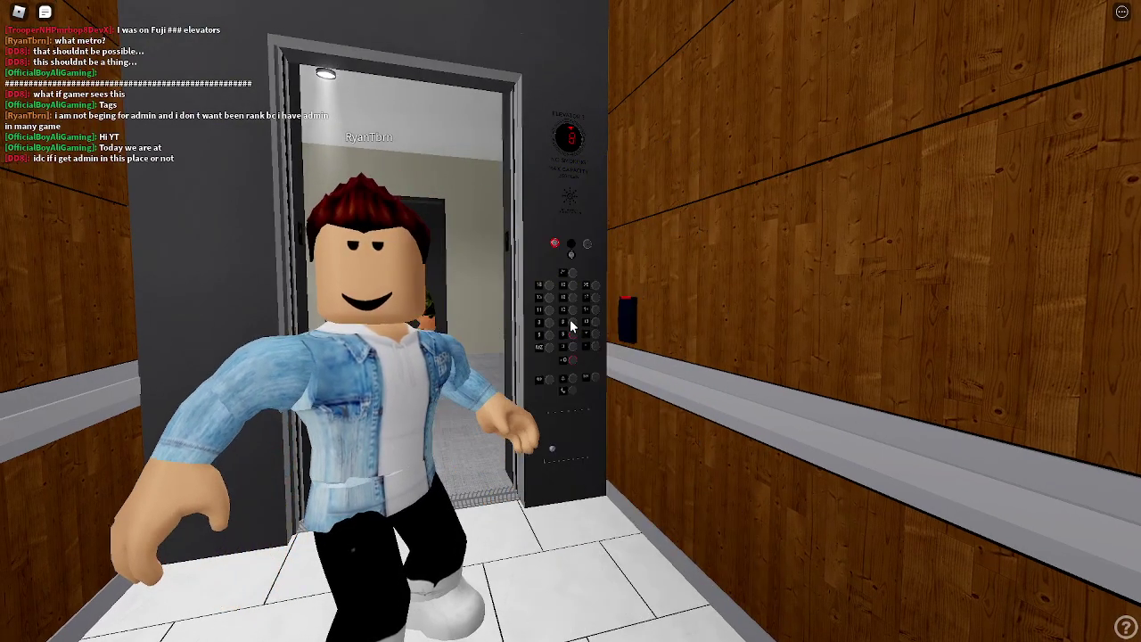
Step: Inside the office elevator, select MZ and 20, look around, then choose ★G
key(w)
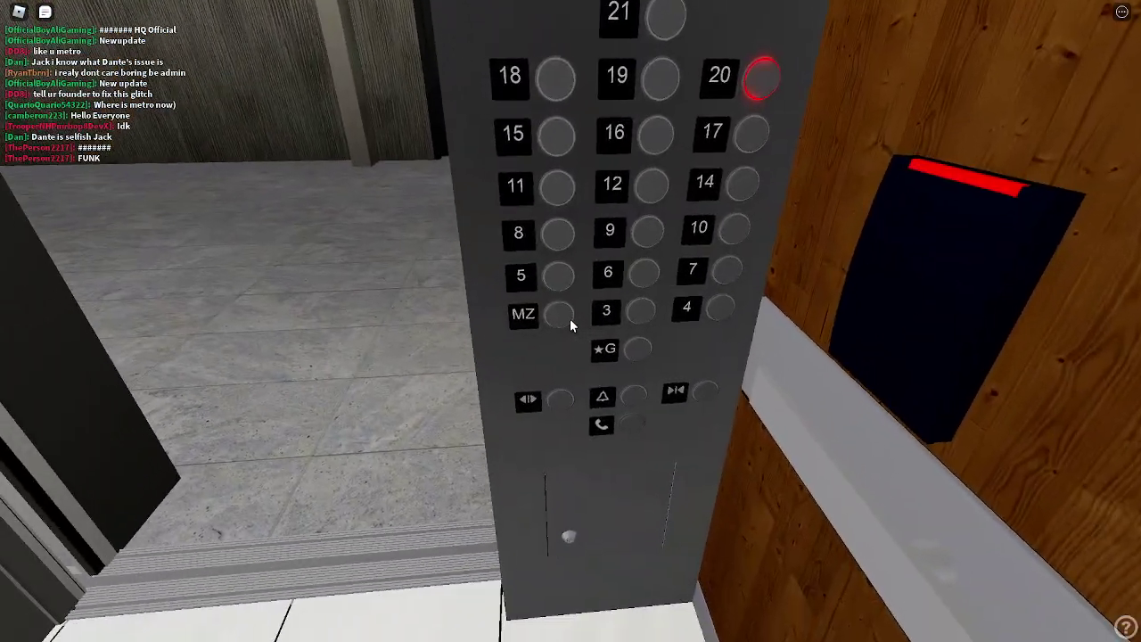
click(570, 326)
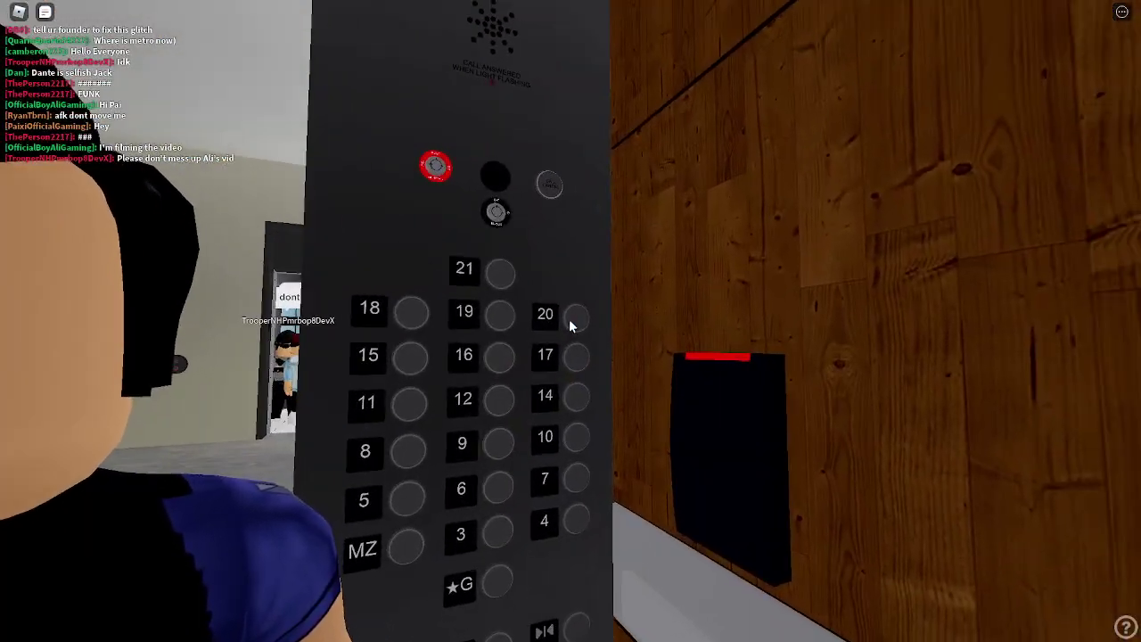
click(571, 325)
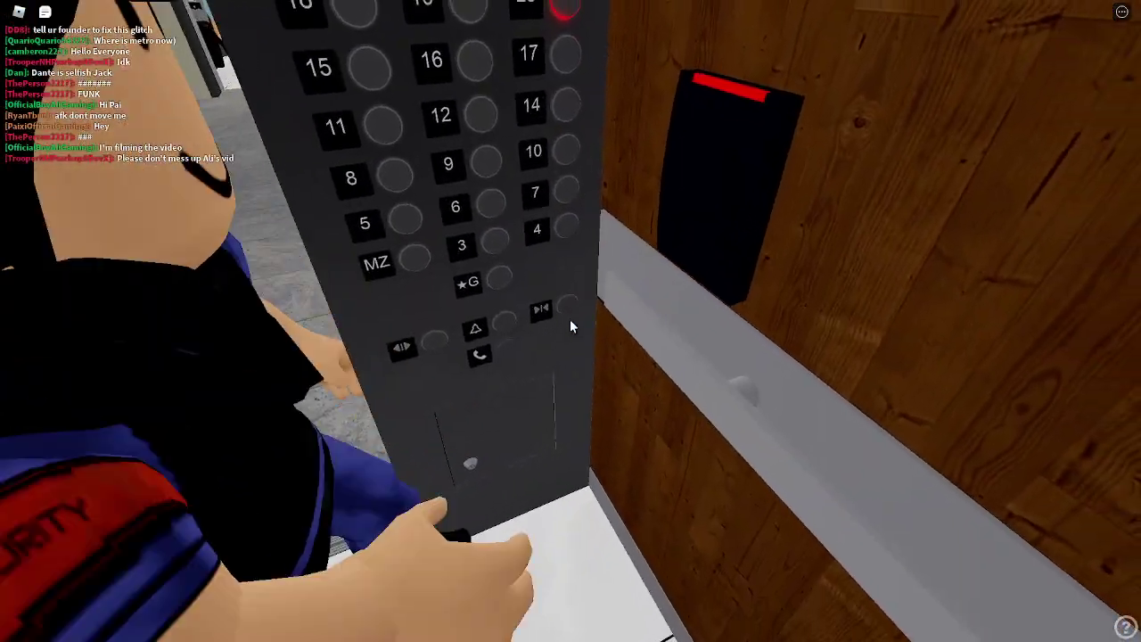
scroll(570, 325, down, 5)
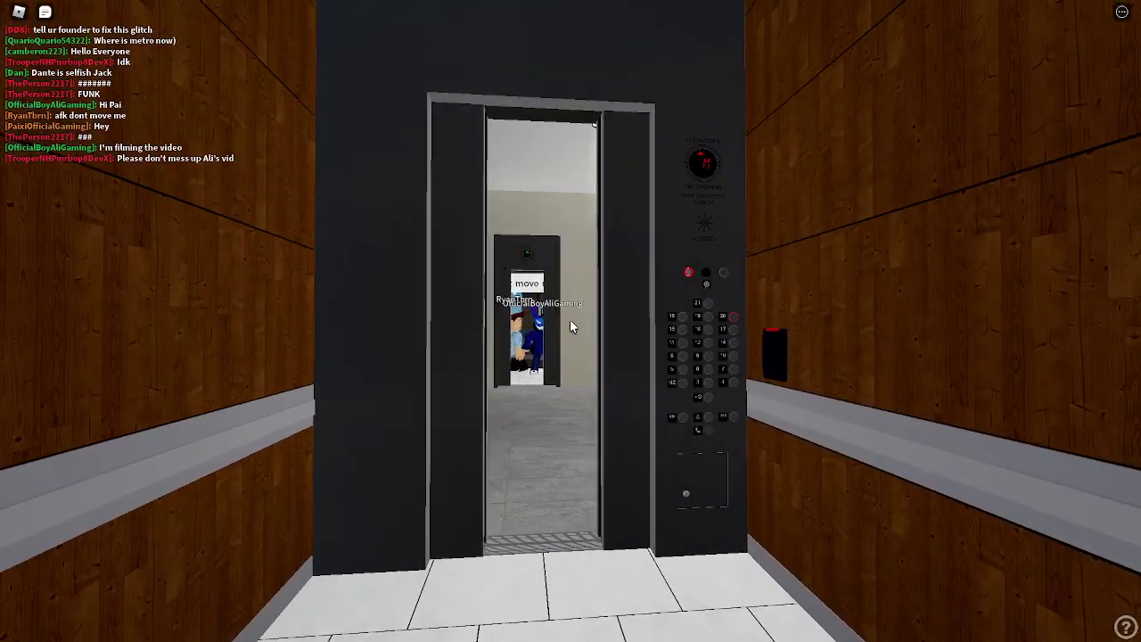
drag(570, 325, 571, 325)
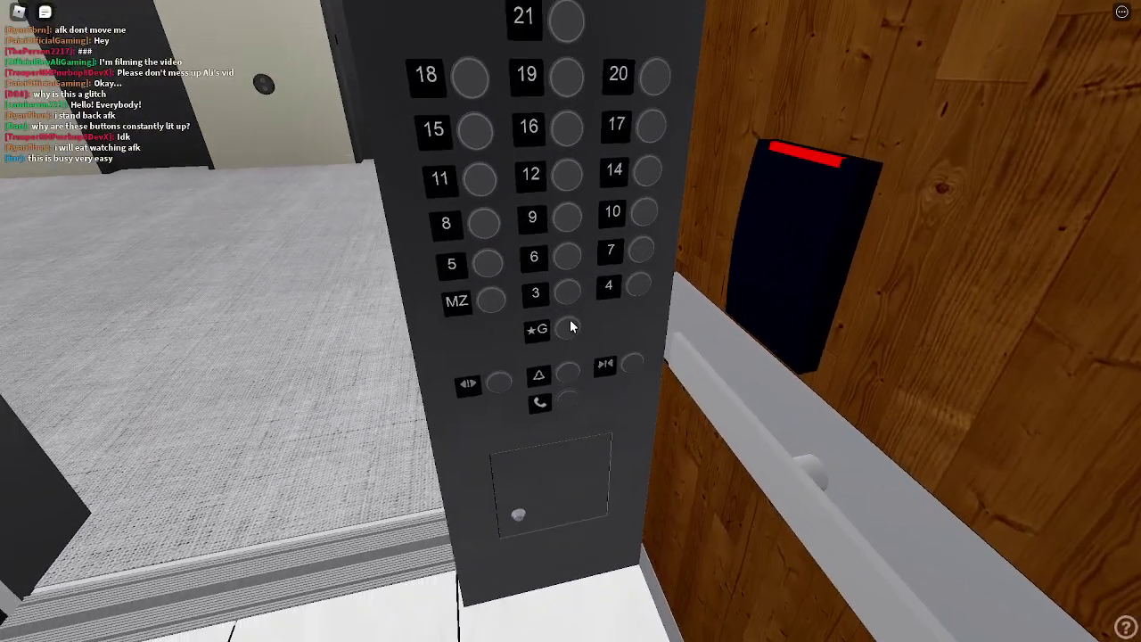
click(570, 327)
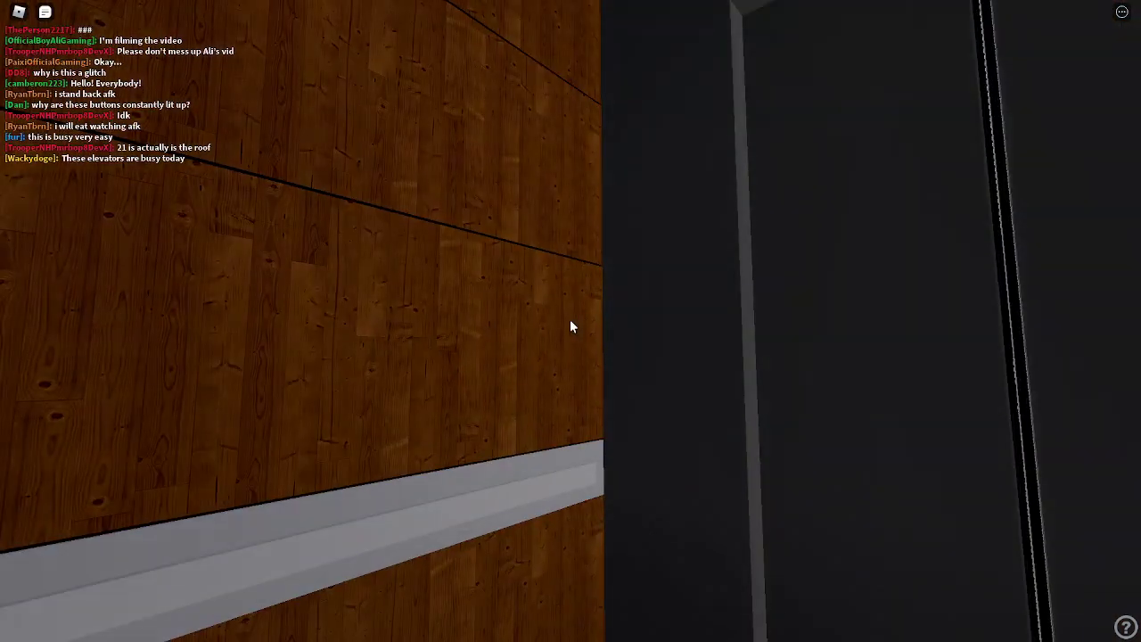
Step: Step out into the upper-floor hallway and turn toward the other player
key(w)
key(w)
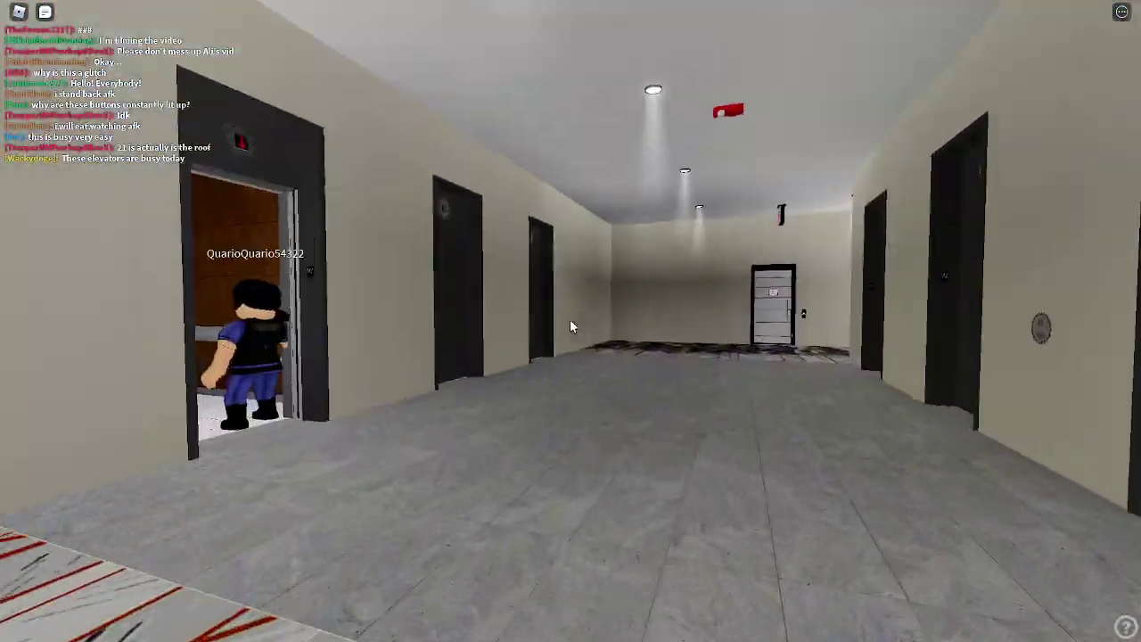
key(w)
key(w)
key(s)
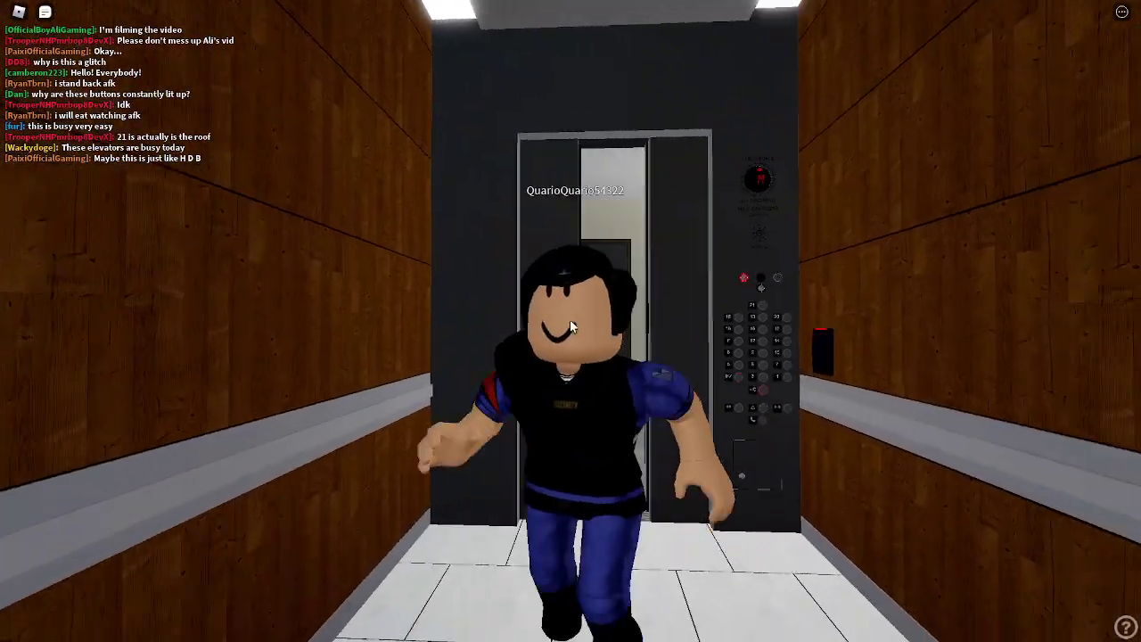
key(a)
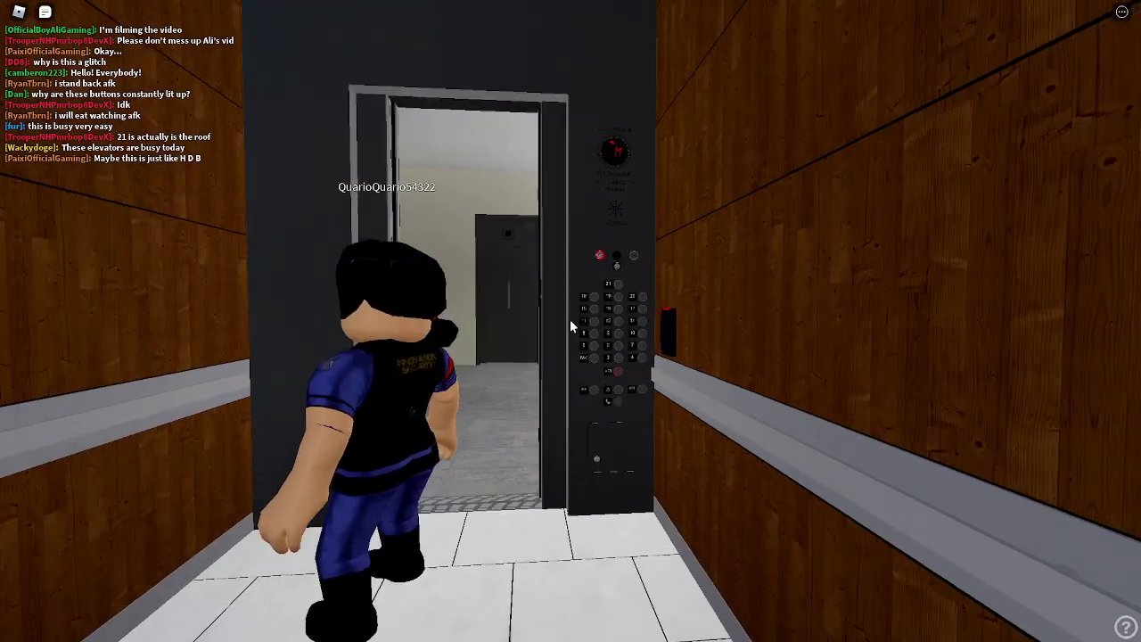
Step: Shuffle at the elevator entrance, back away as doors close, and look skyward
key(w)
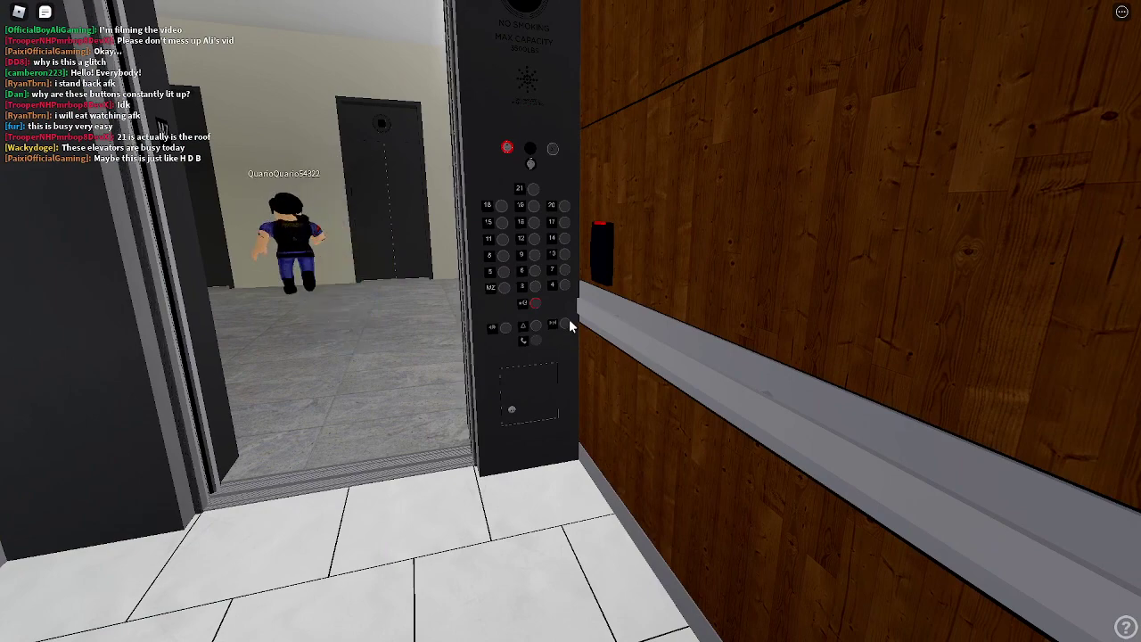
key(s)
key(w)
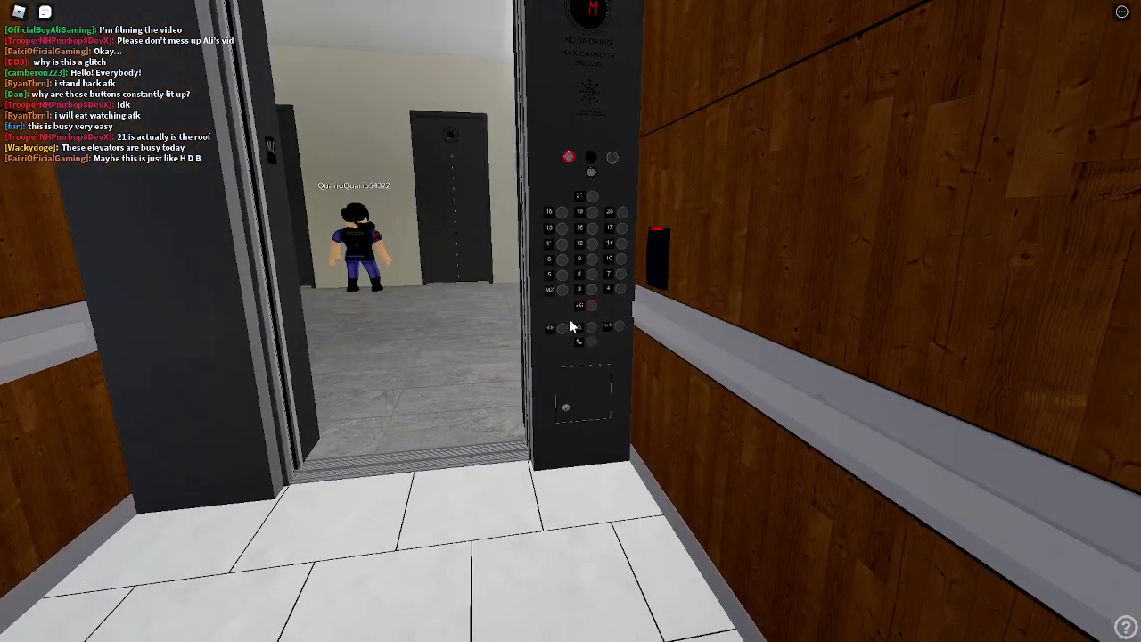
key(w)
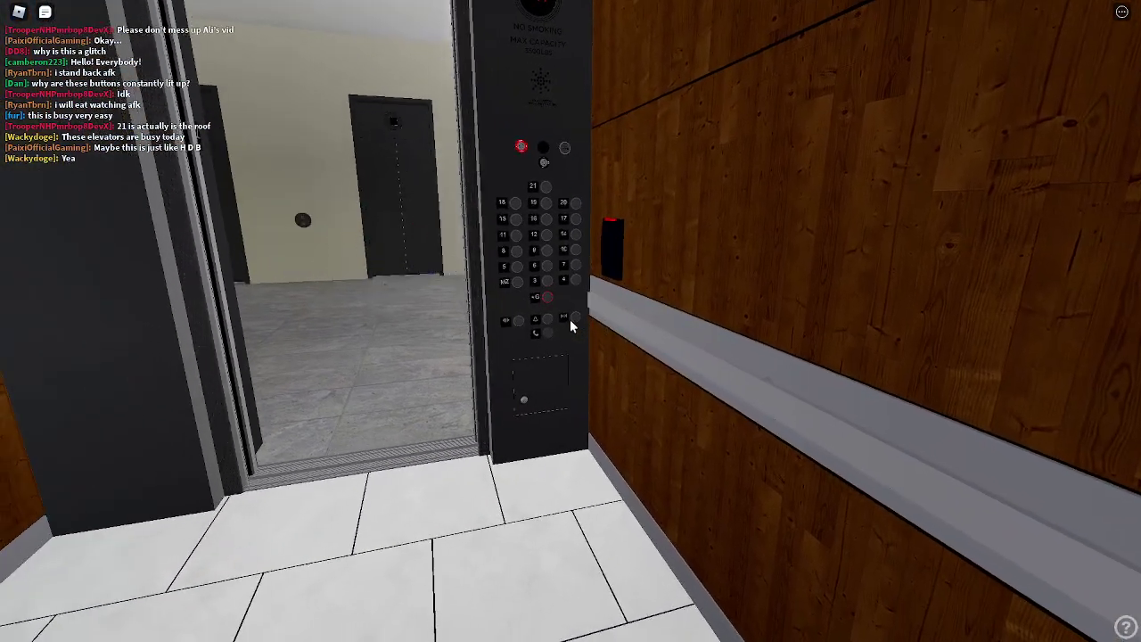
key(s)
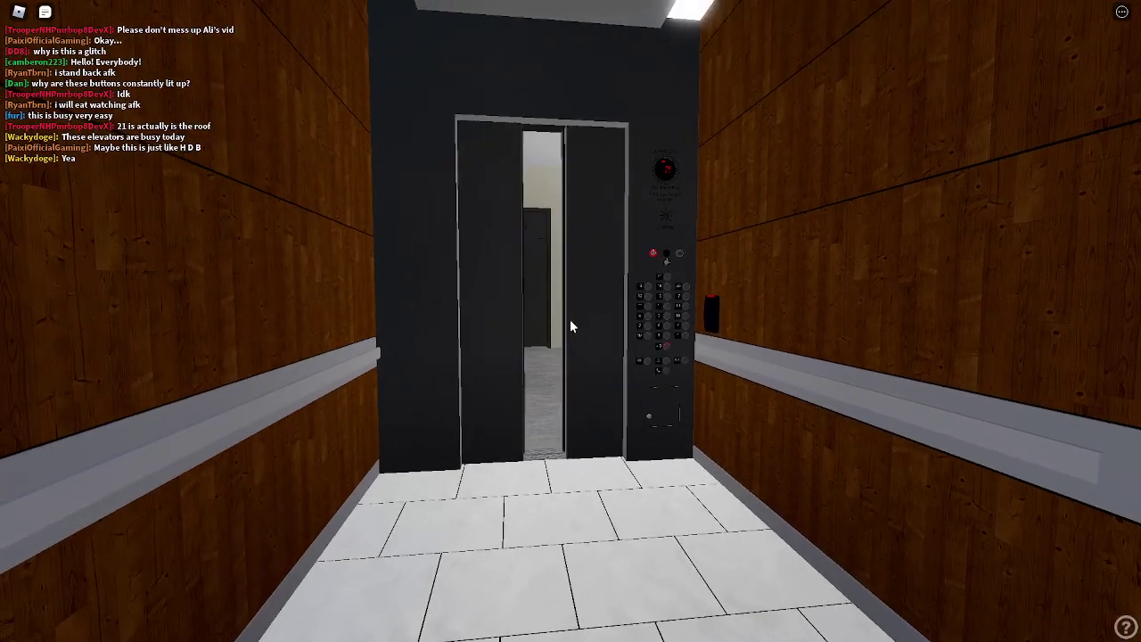
key(a)
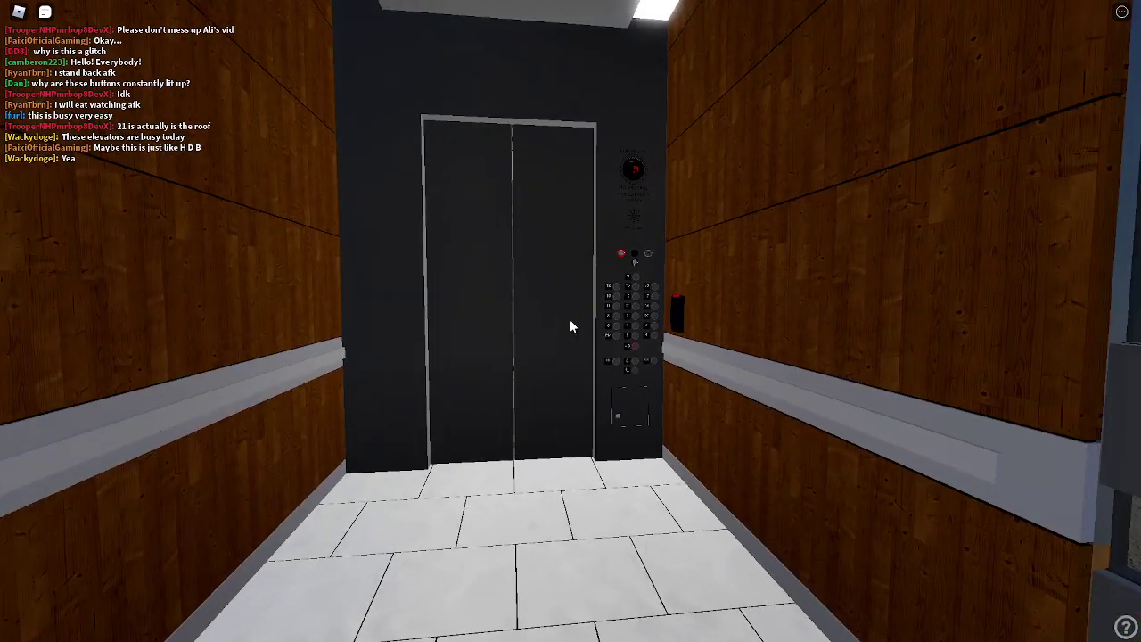
drag(571, 327, 571, 326)
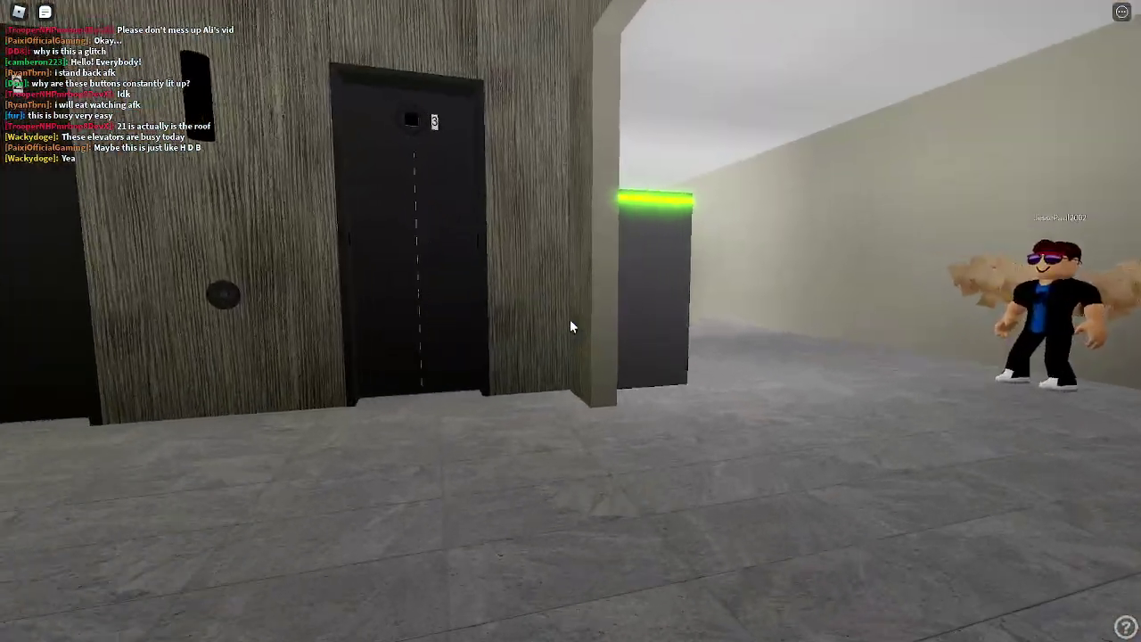
Step: Walk past the vending machine and call garage elevators 8 and 9 to G
key(w)
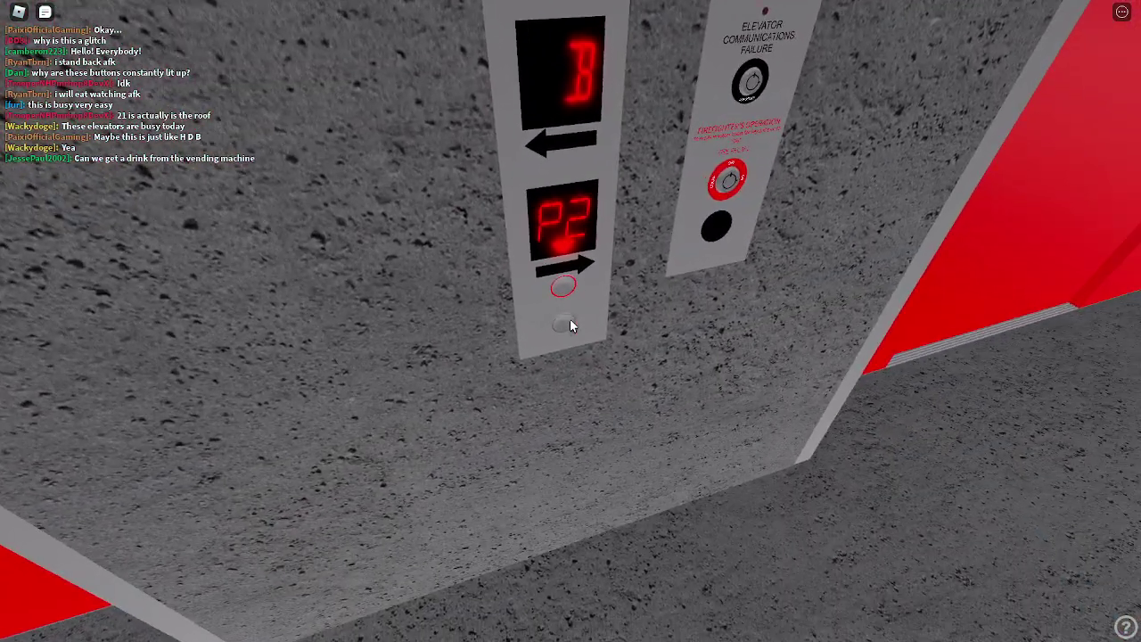
click(570, 324)
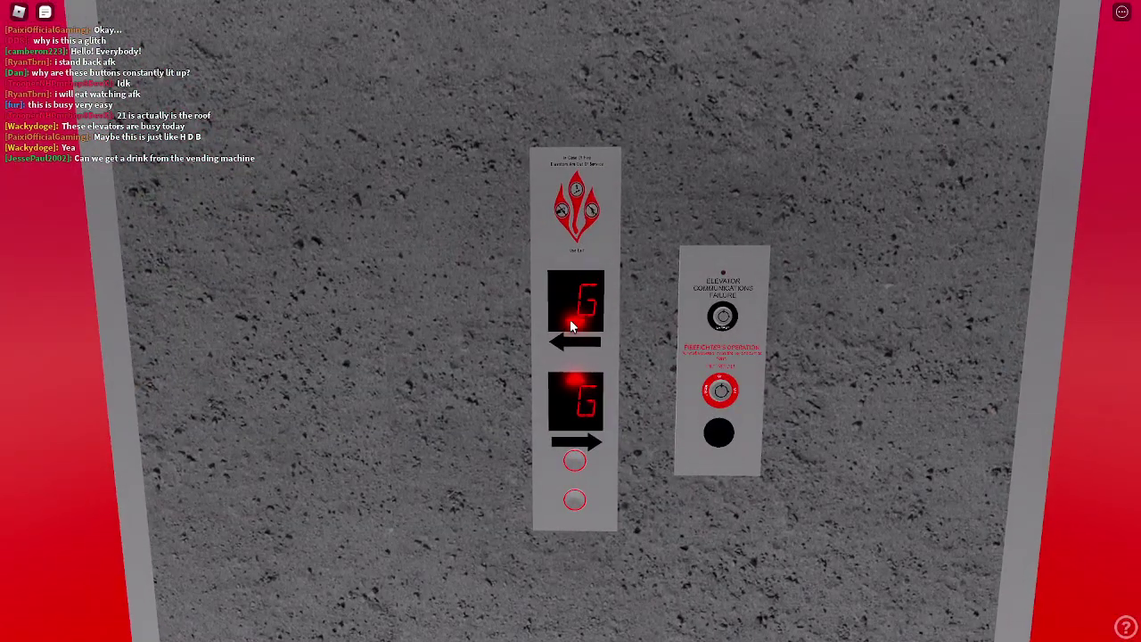
scroll(570, 319, down, 5)
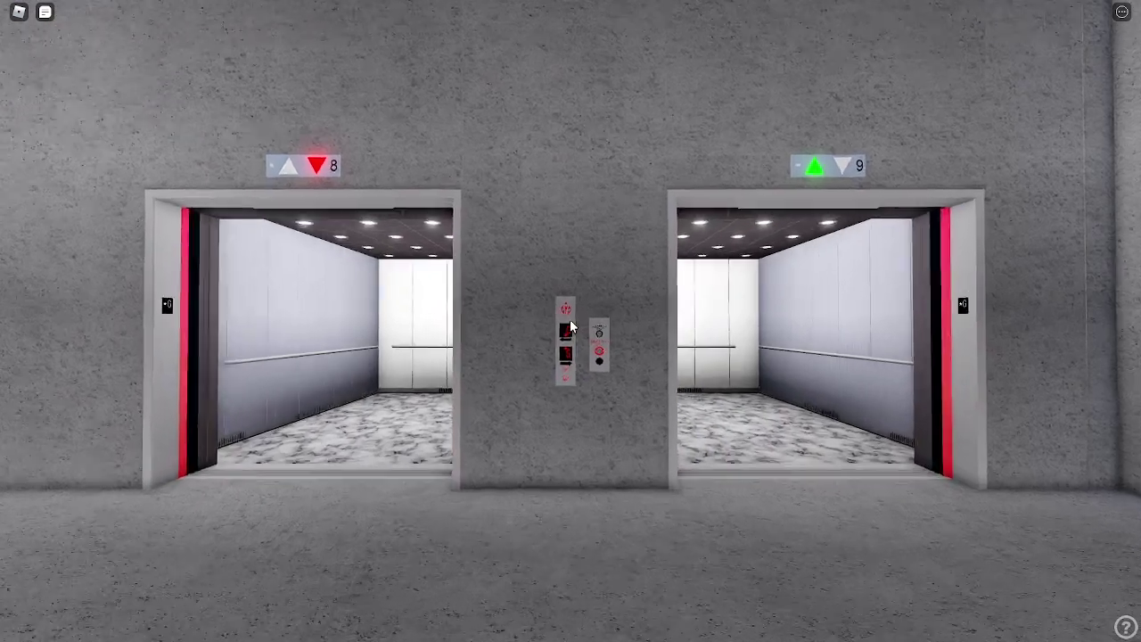
Step: Board the left garage elevator, close its doors, and look around while descending
key(w)
scroll(570, 325, up, 5)
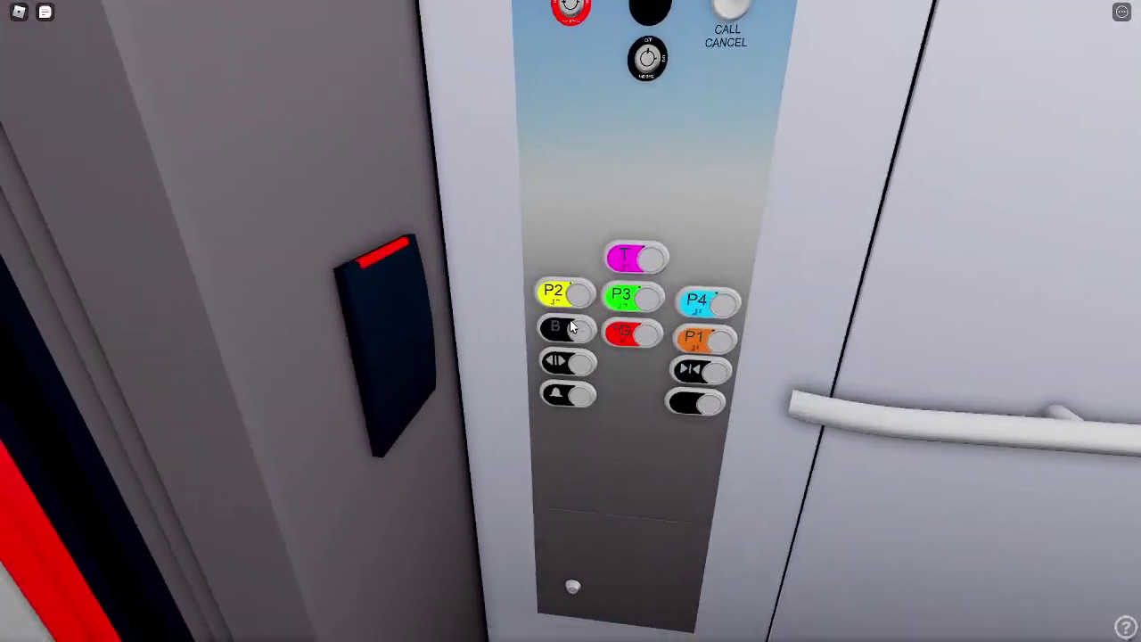
scroll(570, 325, down, 2)
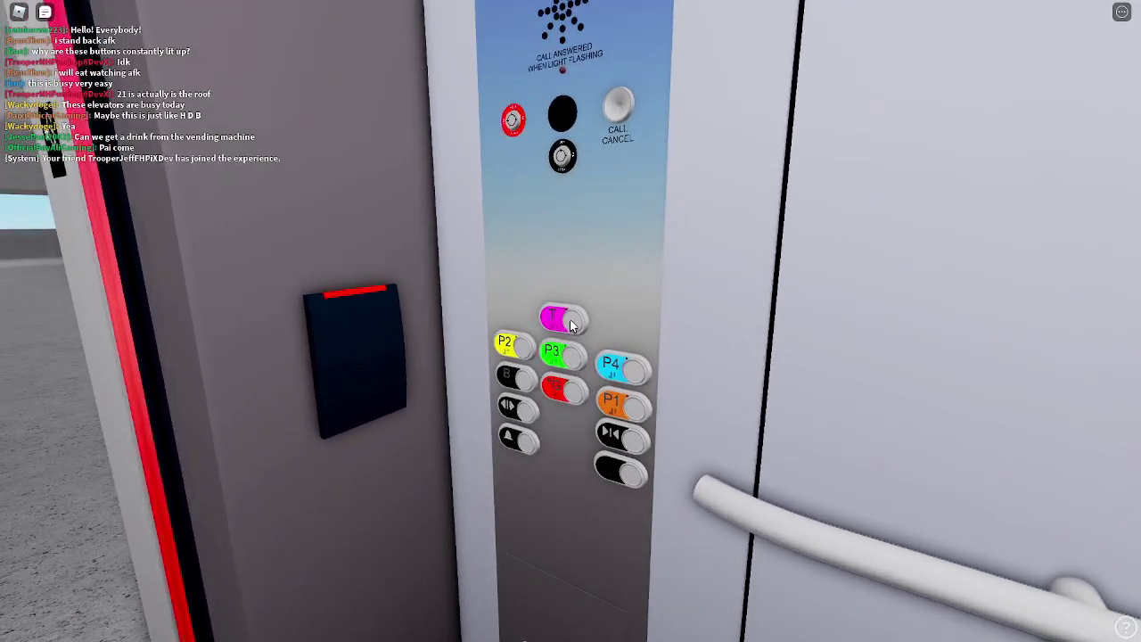
scroll(570, 325, down, 5)
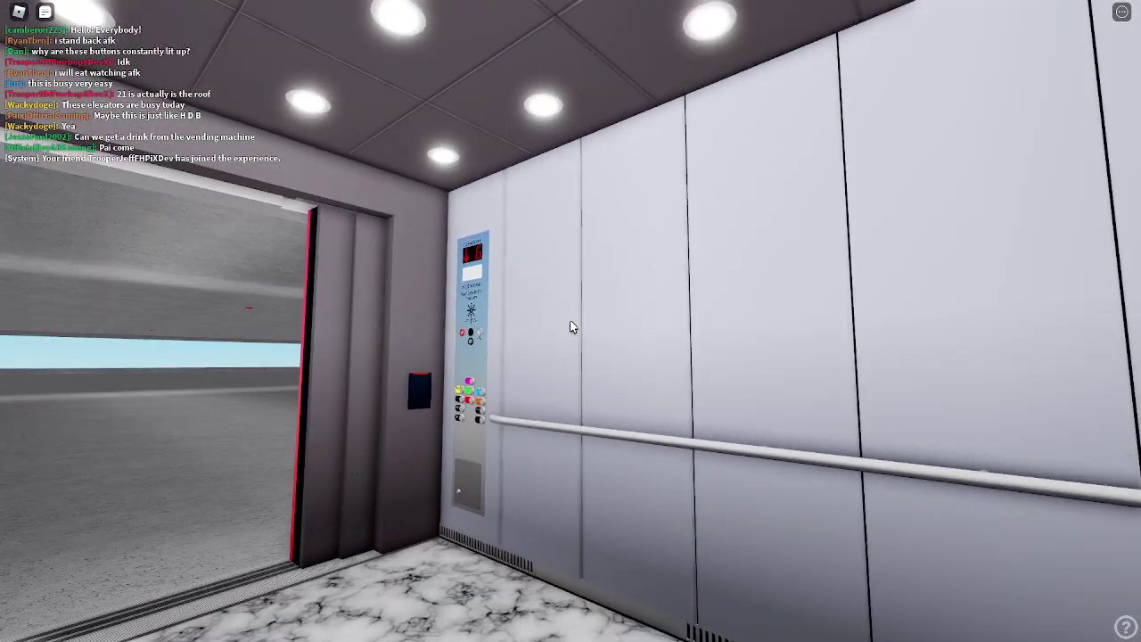
drag(570, 325, 570, 326)
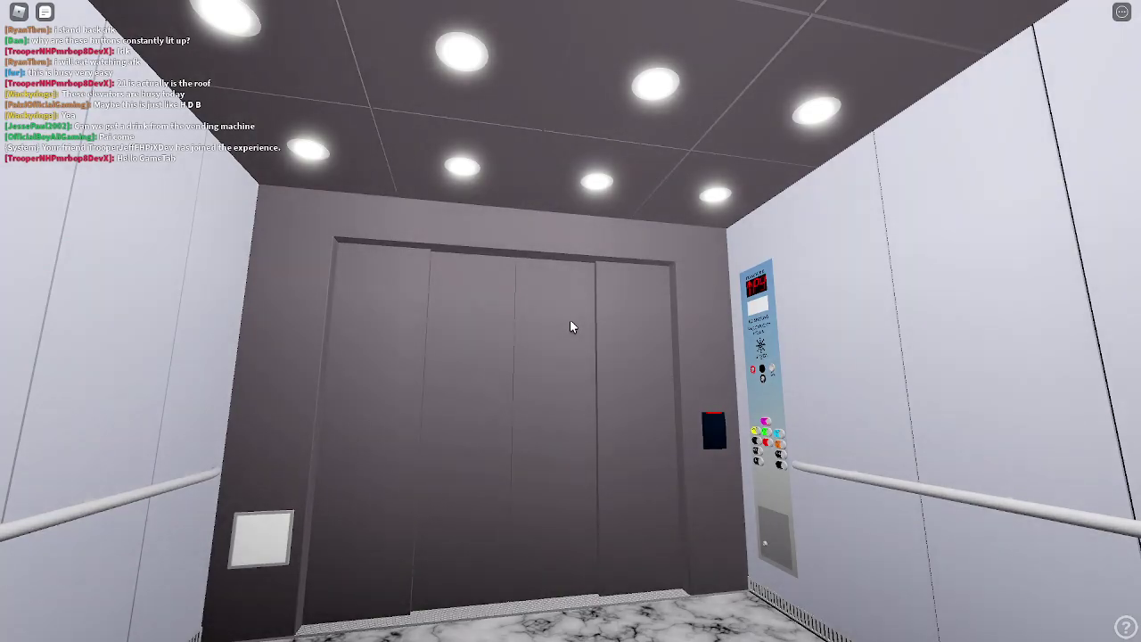
drag(571, 326, 570, 325)
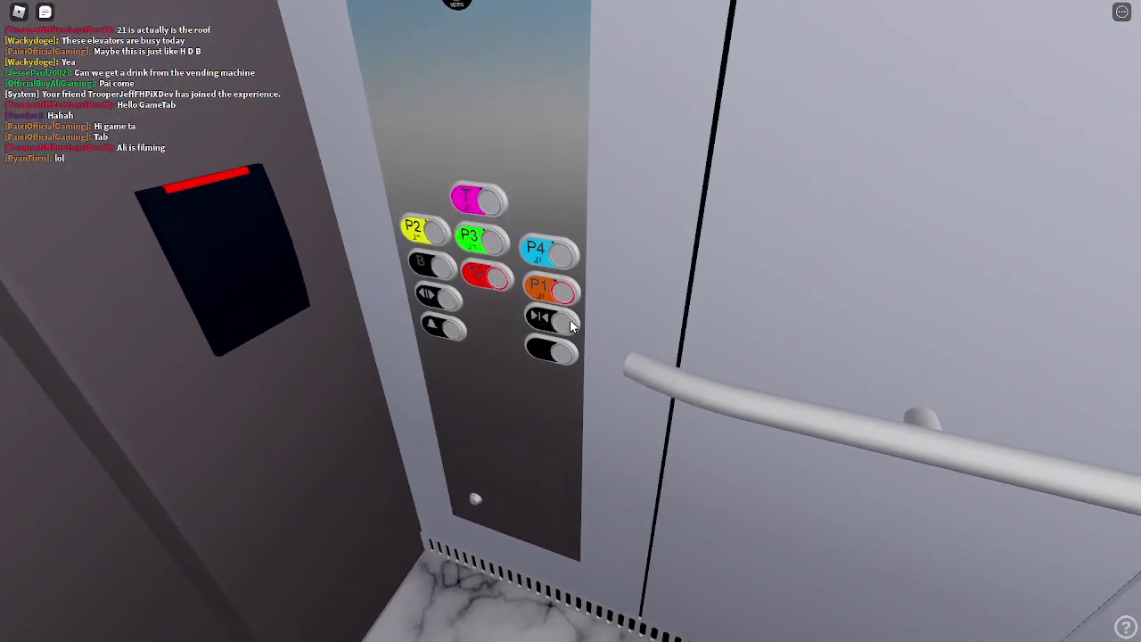
click(570, 325)
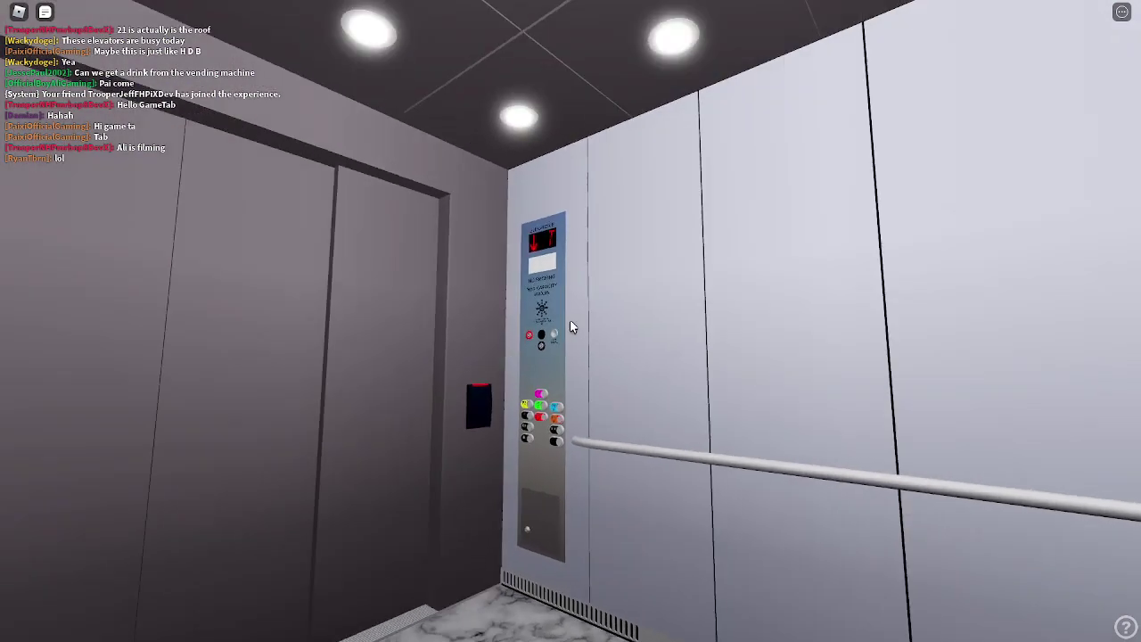
drag(571, 325, 570, 326)
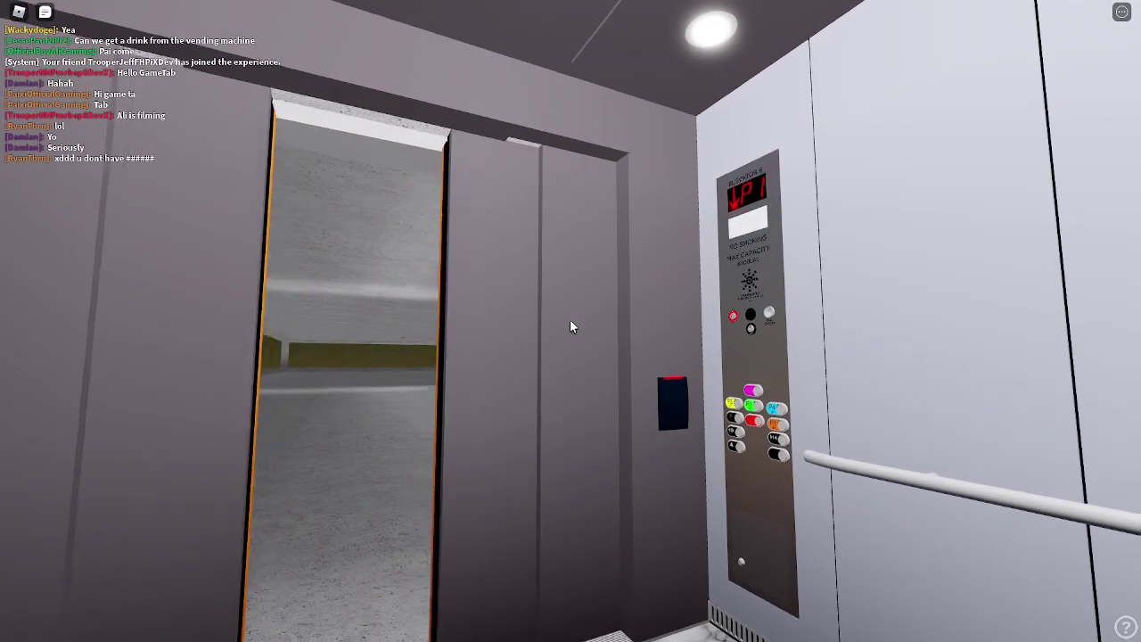
scroll(570, 325, up, 5)
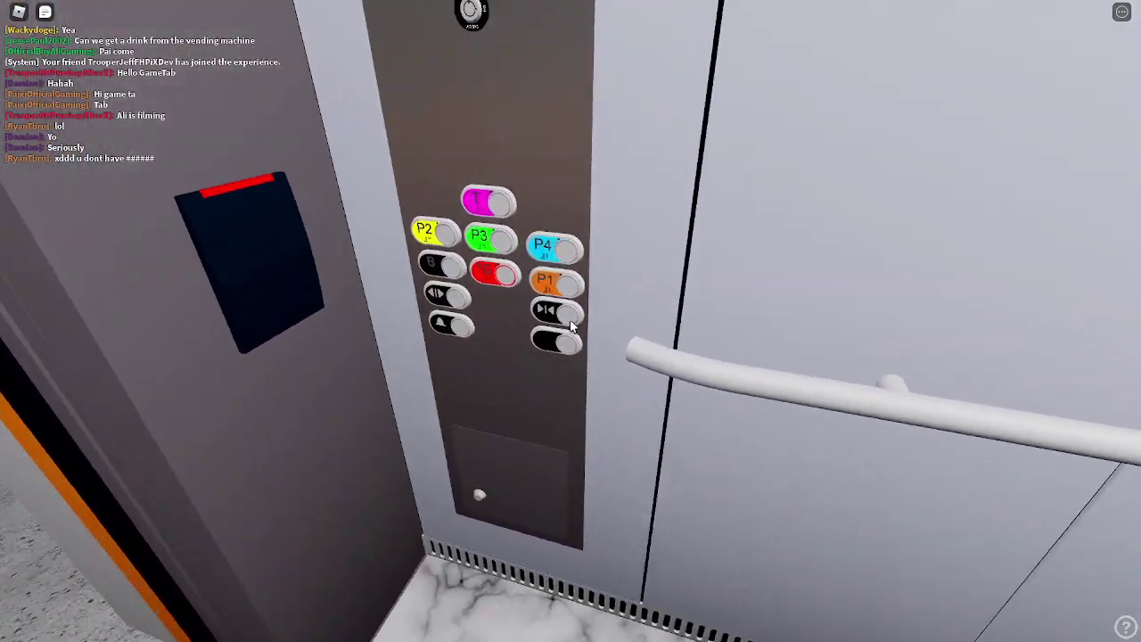
scroll(570, 326, down, 5)
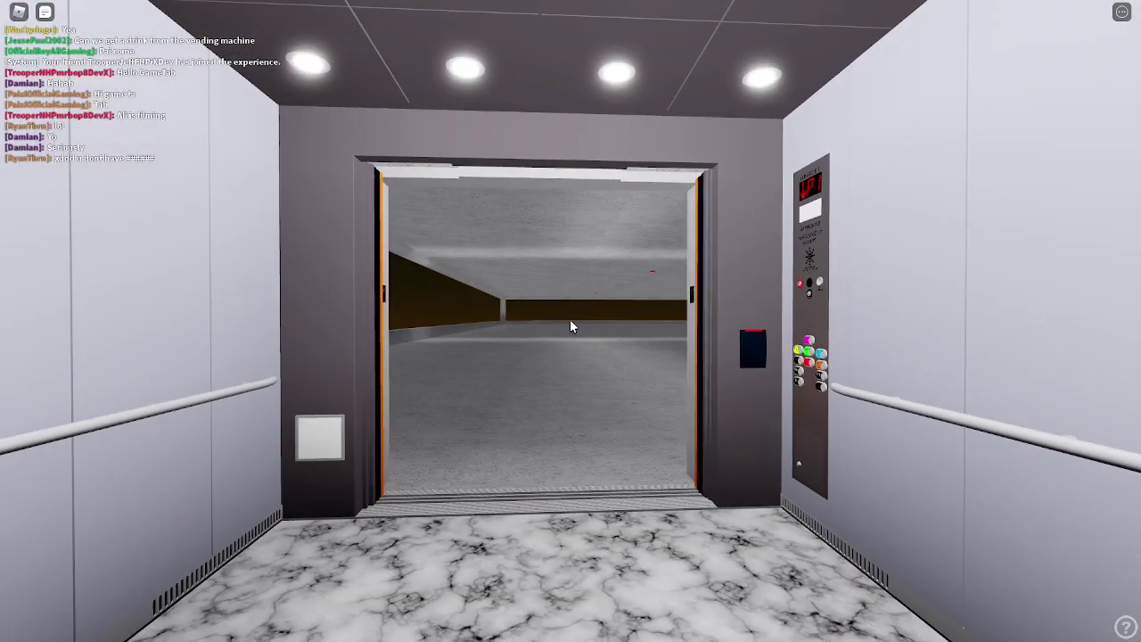
drag(571, 325, 570, 267)
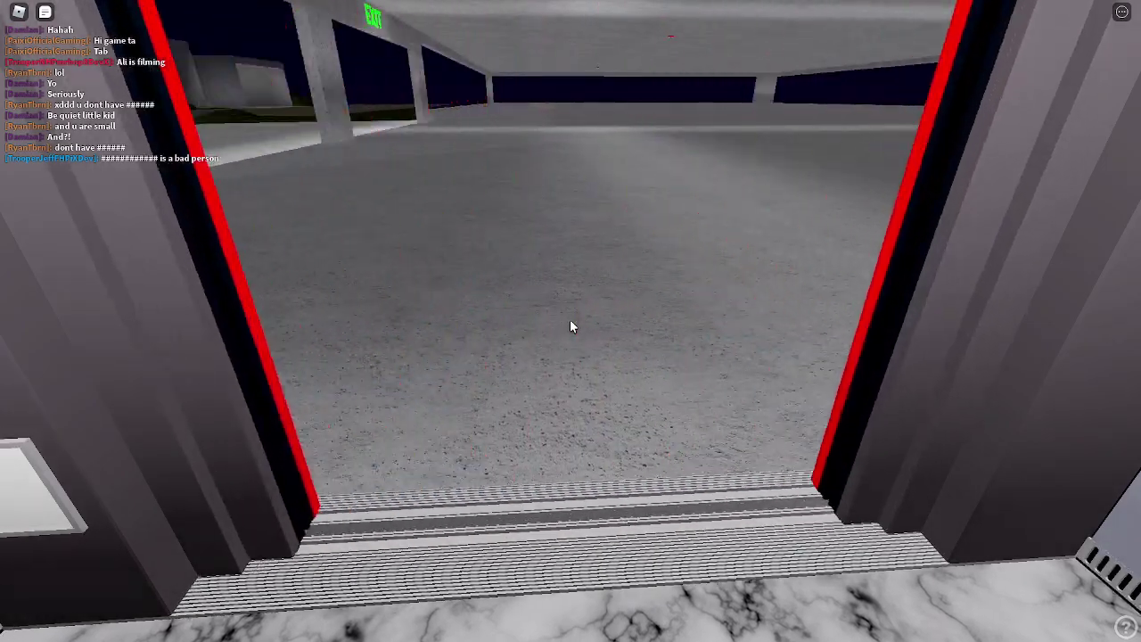
Step: Reboard the garage elevator, ride to level P1, and walk out toward the hall lantern
right_click(570, 326)
scroll(570, 326, down, 3)
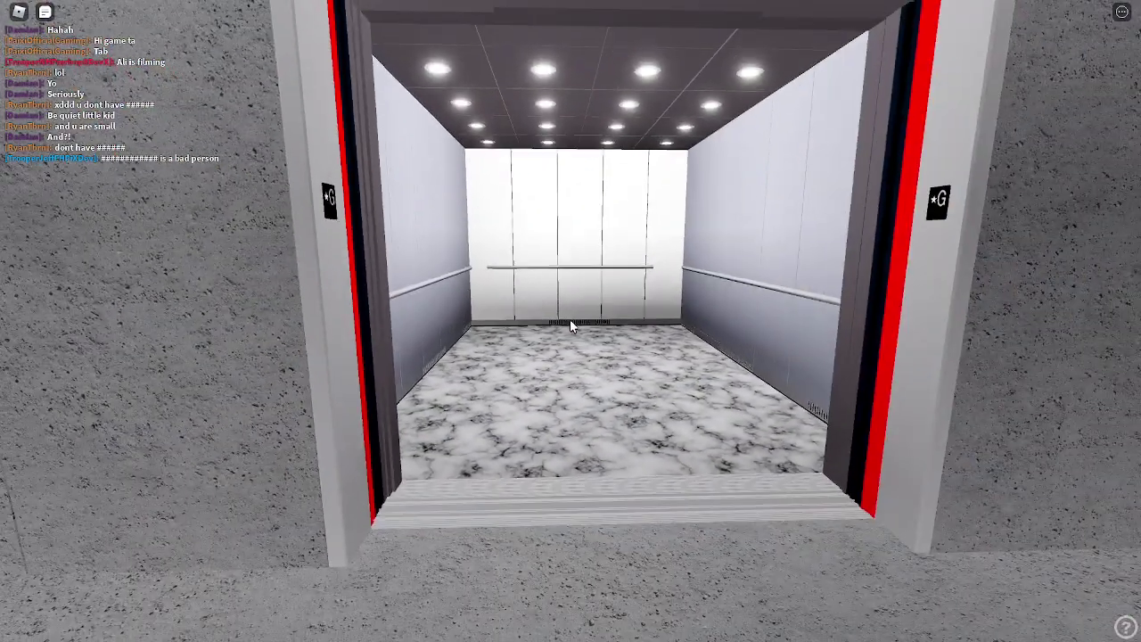
scroll(570, 326, down, 5)
scroll(579, 330, up, 5)
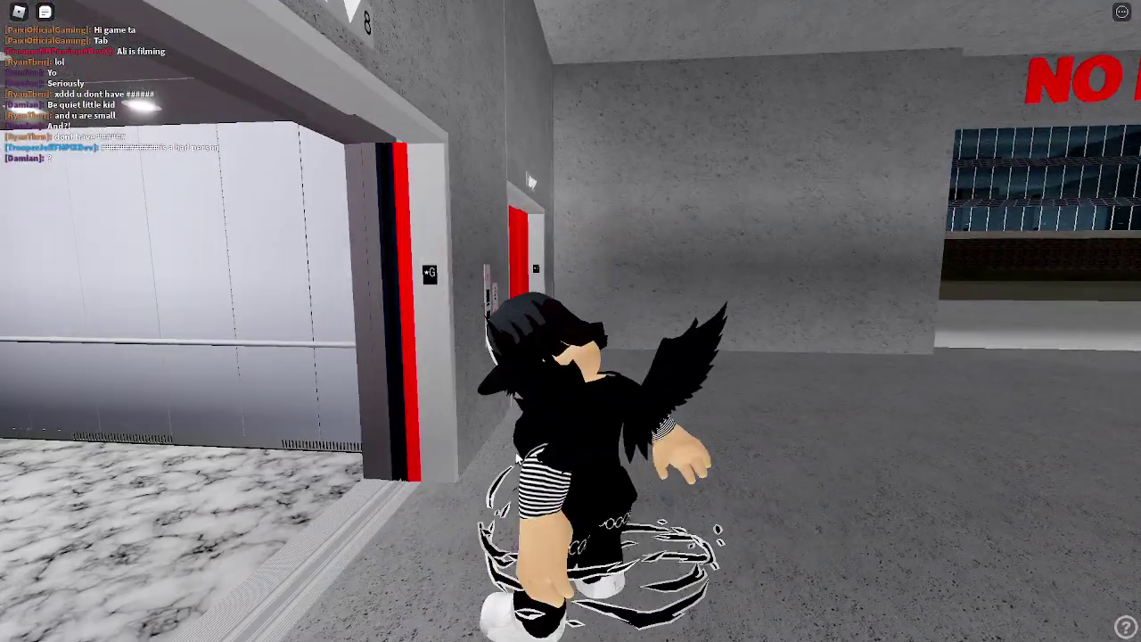
key(w)
key(w)
scroll(570, 326, up, 5)
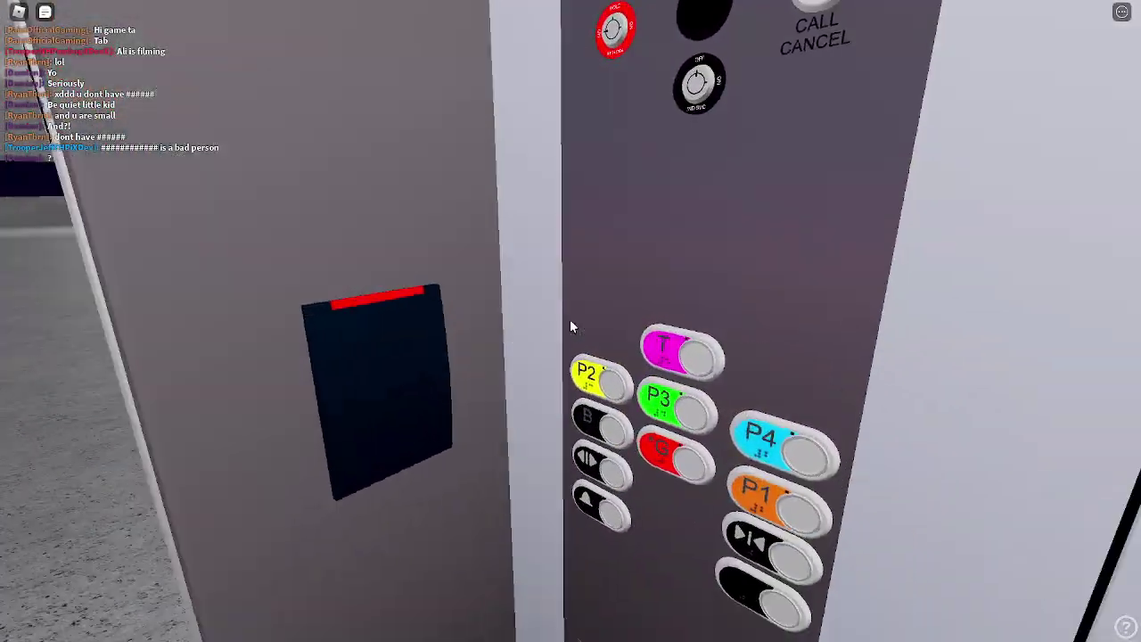
scroll(570, 326, down, 2)
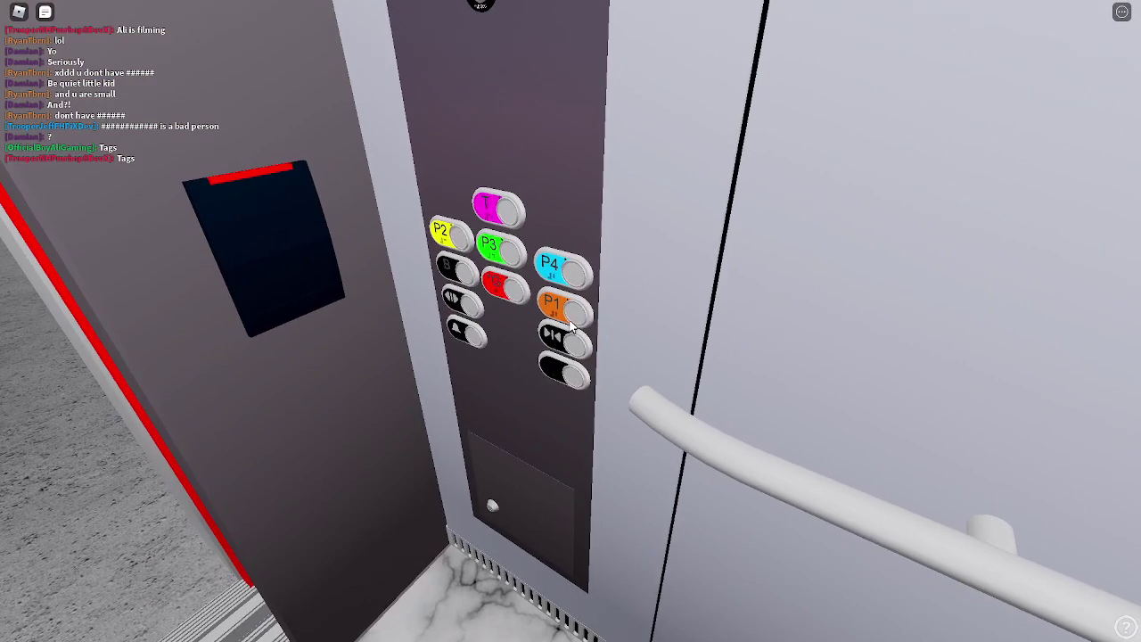
drag(570, 326, 571, 326)
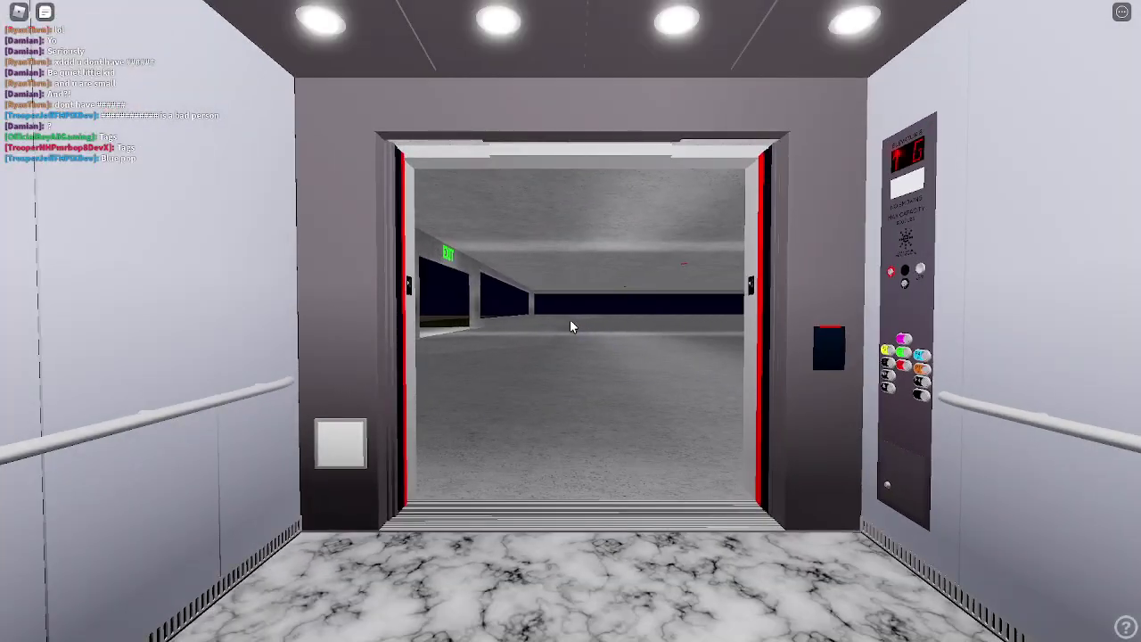
key(w)
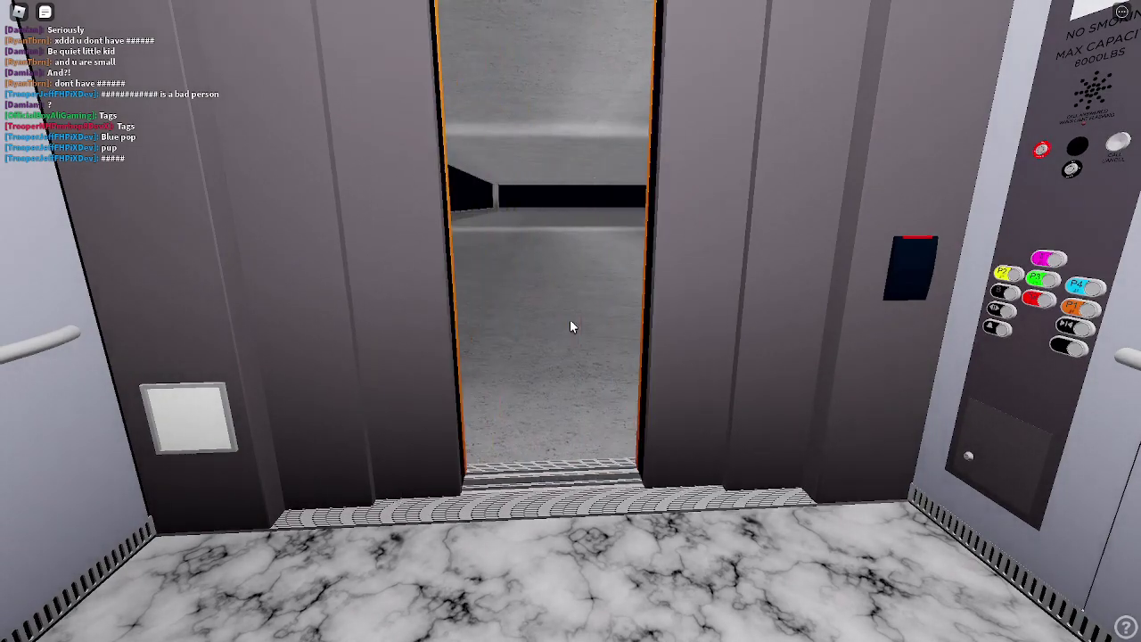
drag(571, 326, 571, 326)
key(w)
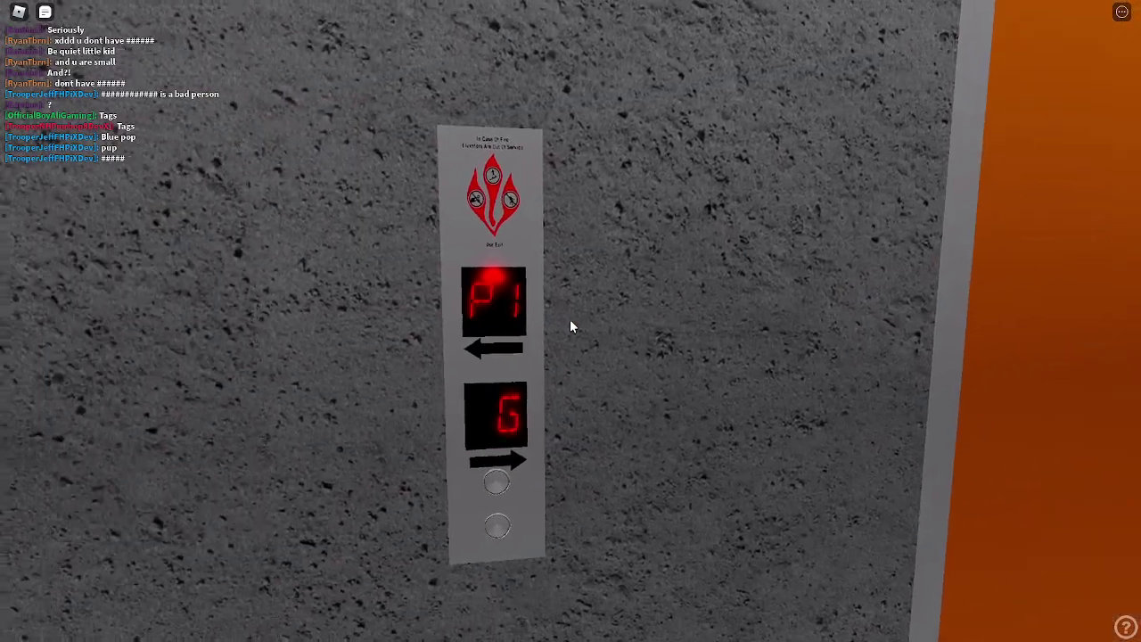
scroll(571, 327, down, 3)
Step: Use the P1 hall call panel, then walk into the second orange elevator once its doors open
drag(571, 326, 571, 326)
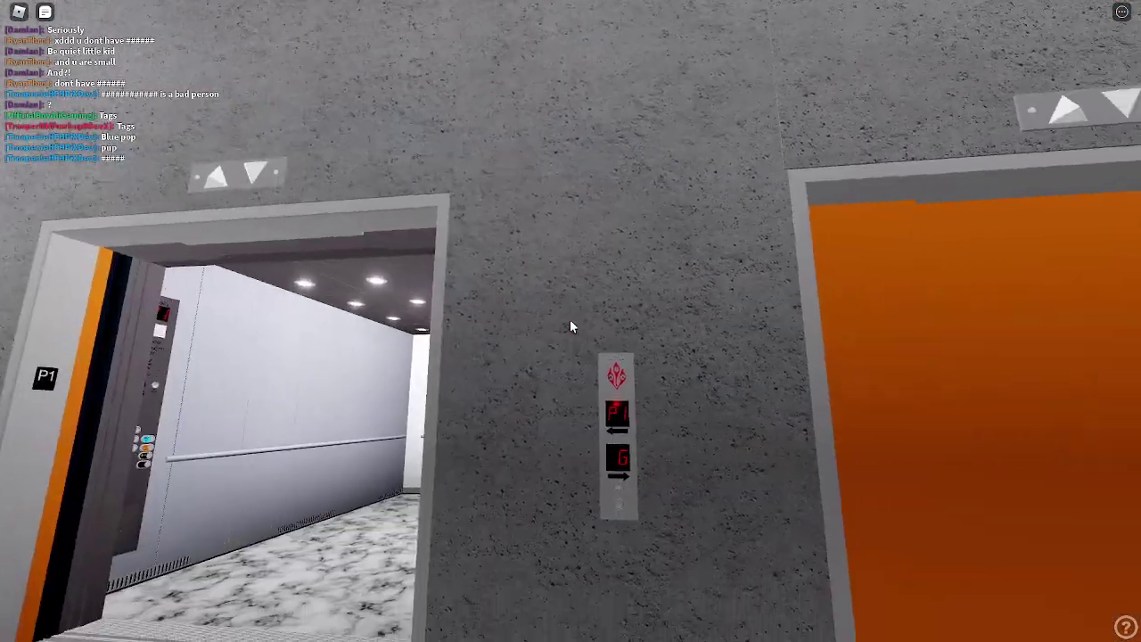
key(w)
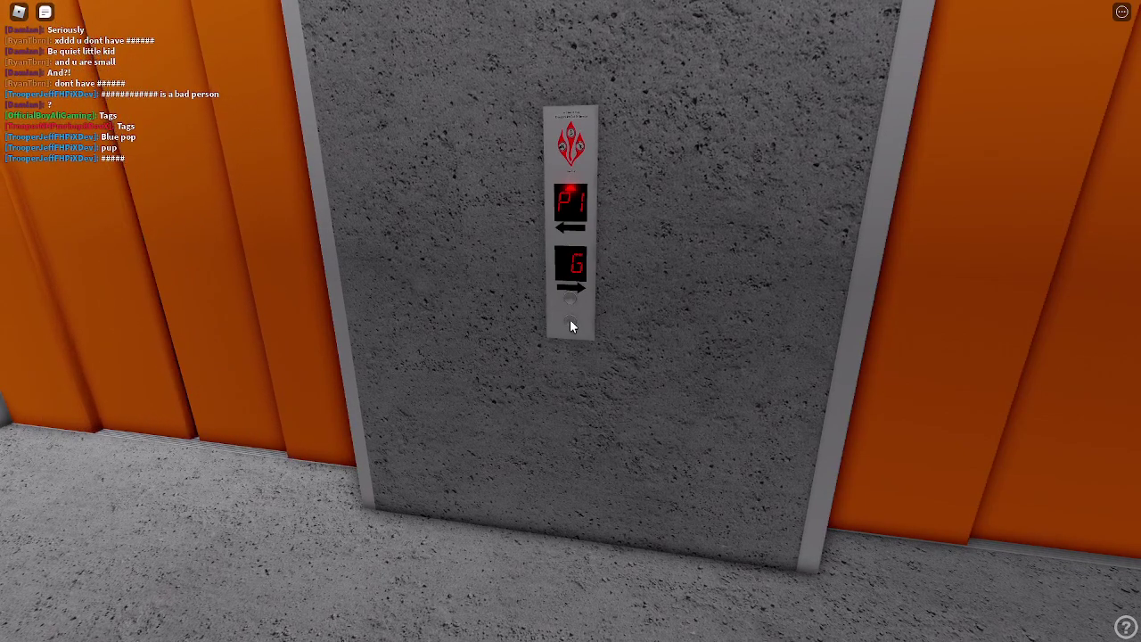
scroll(571, 326, down, 3)
drag(570, 326, 570, 327)
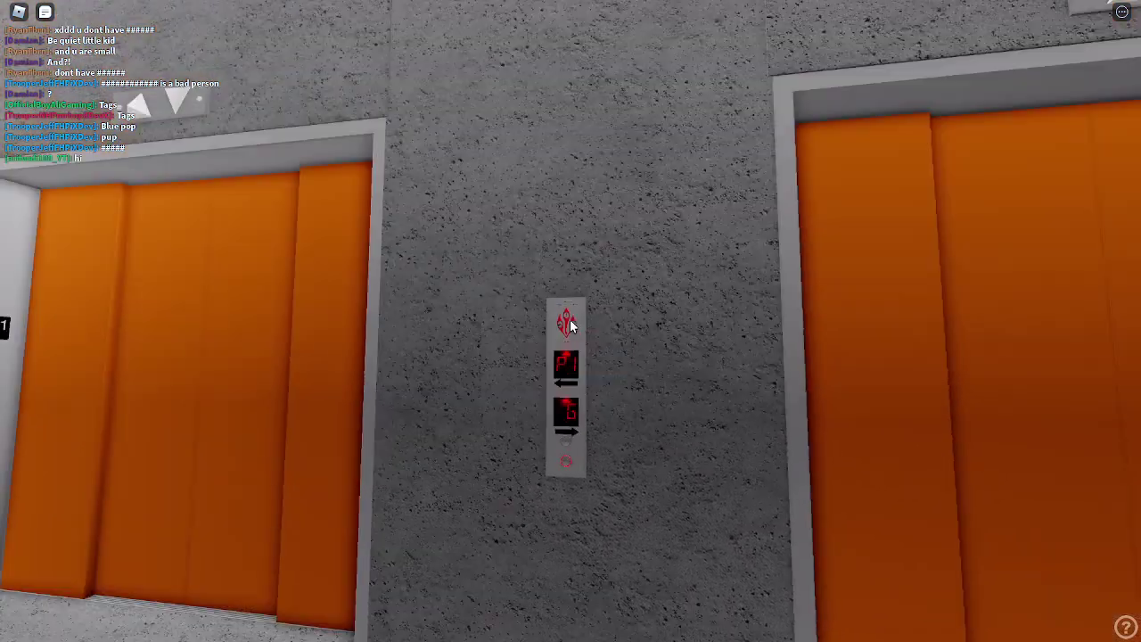
scroll(571, 326, down, 3)
key(w)
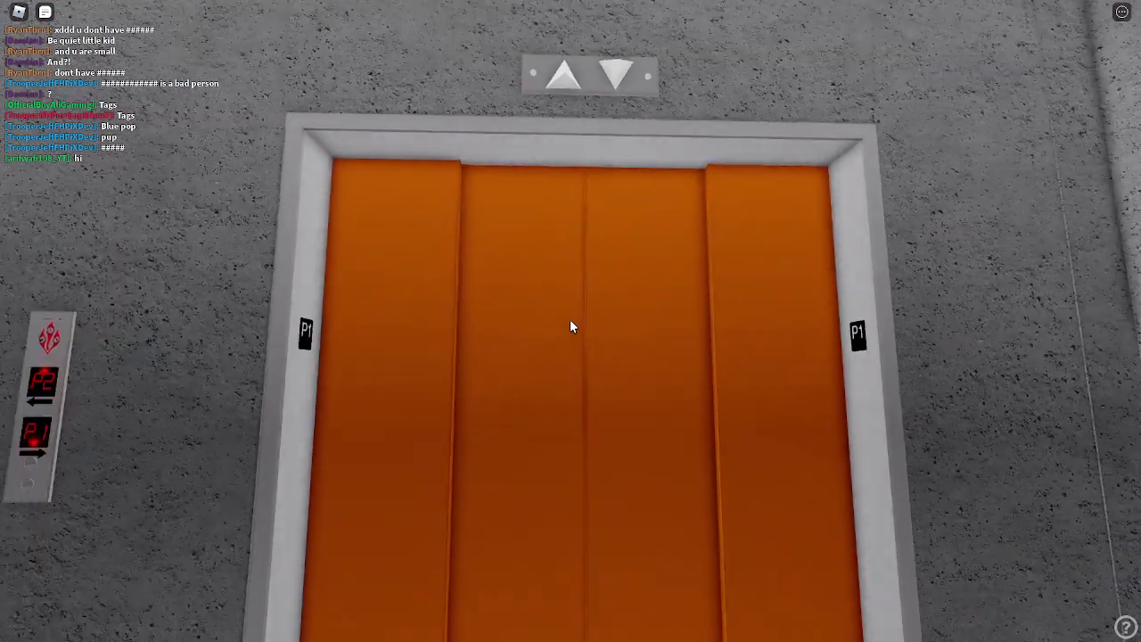
key(a)
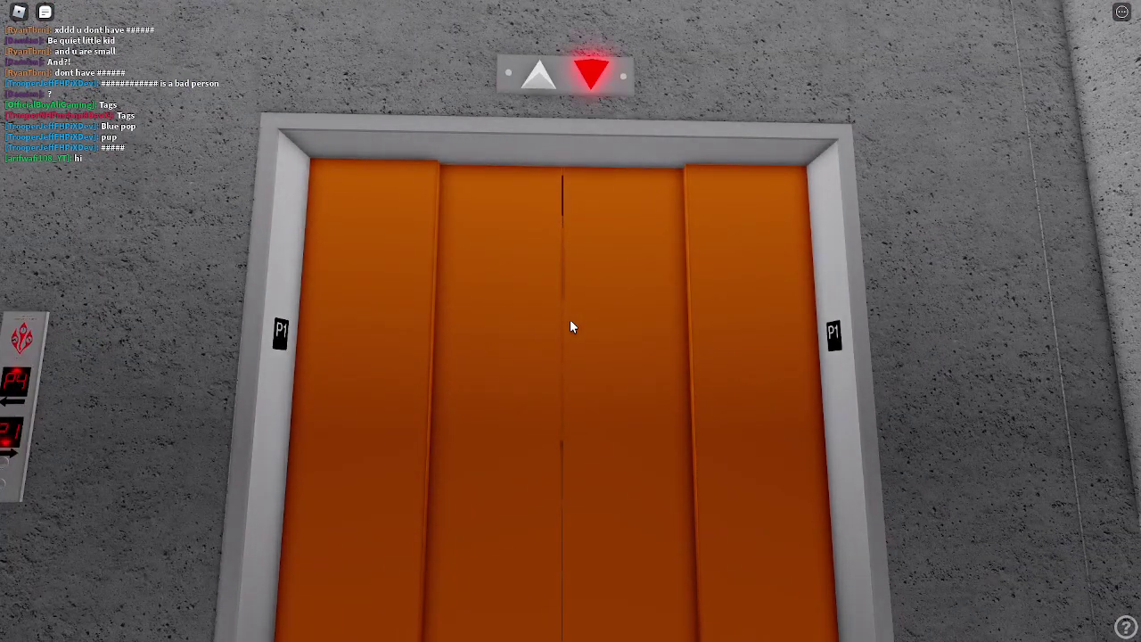
drag(571, 326, 571, 326)
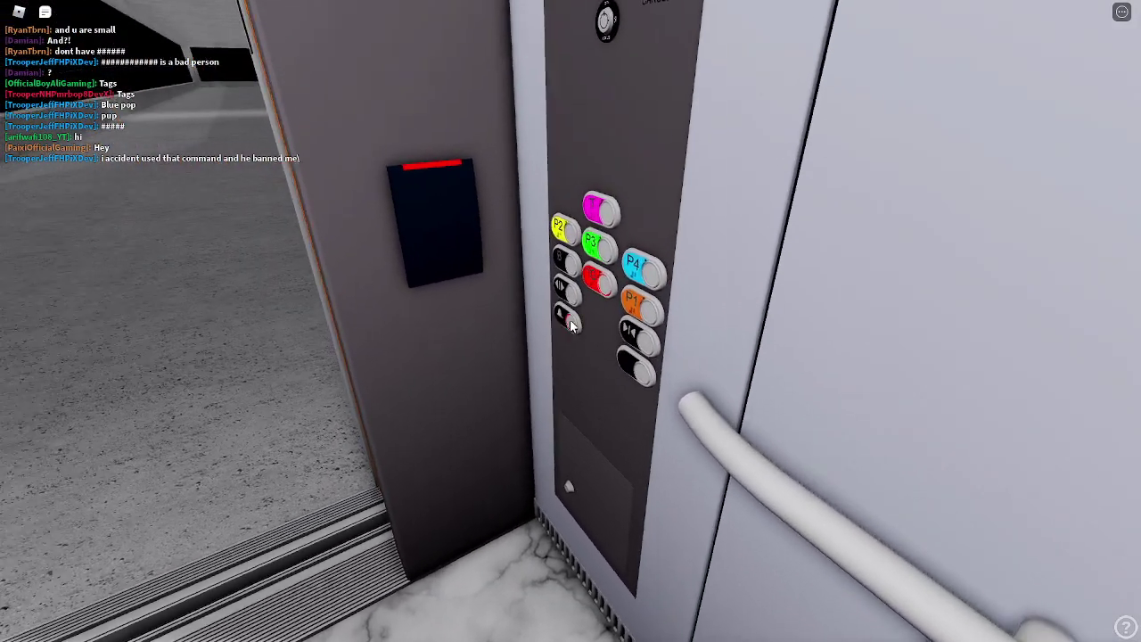
scroll(571, 326, down, 3)
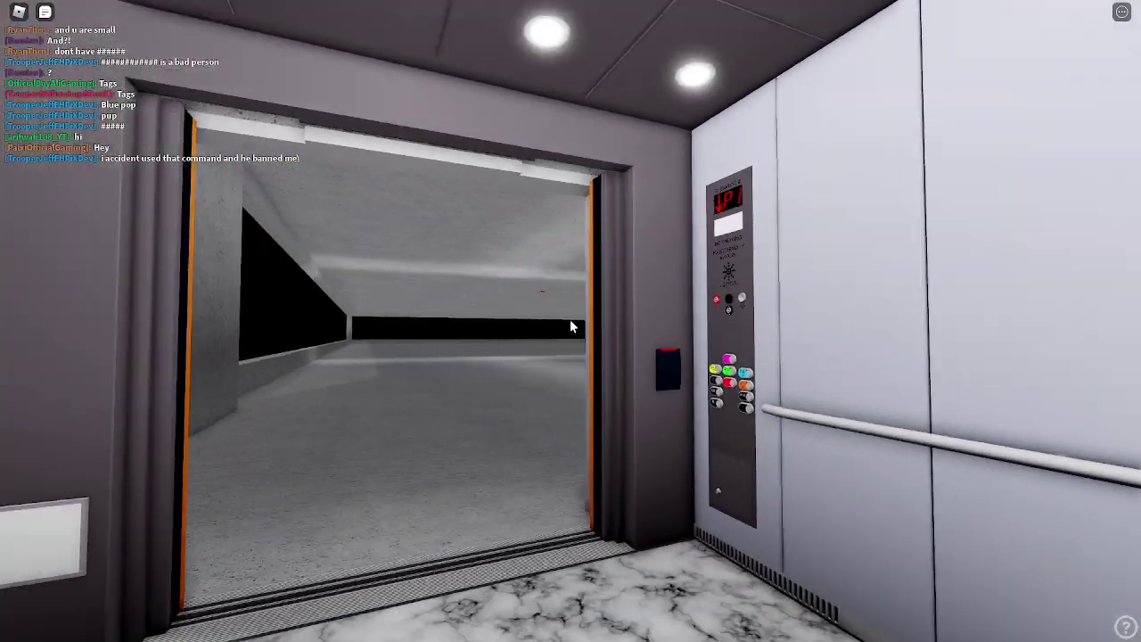
scroll(571, 327, down, 3)
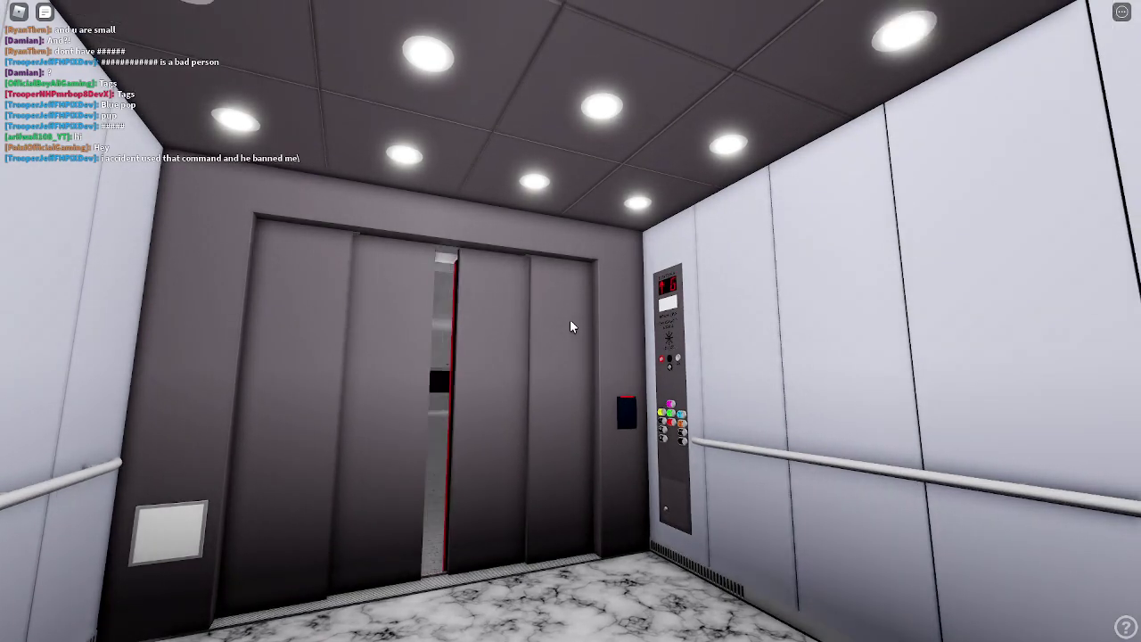
scroll(571, 326, up, 5)
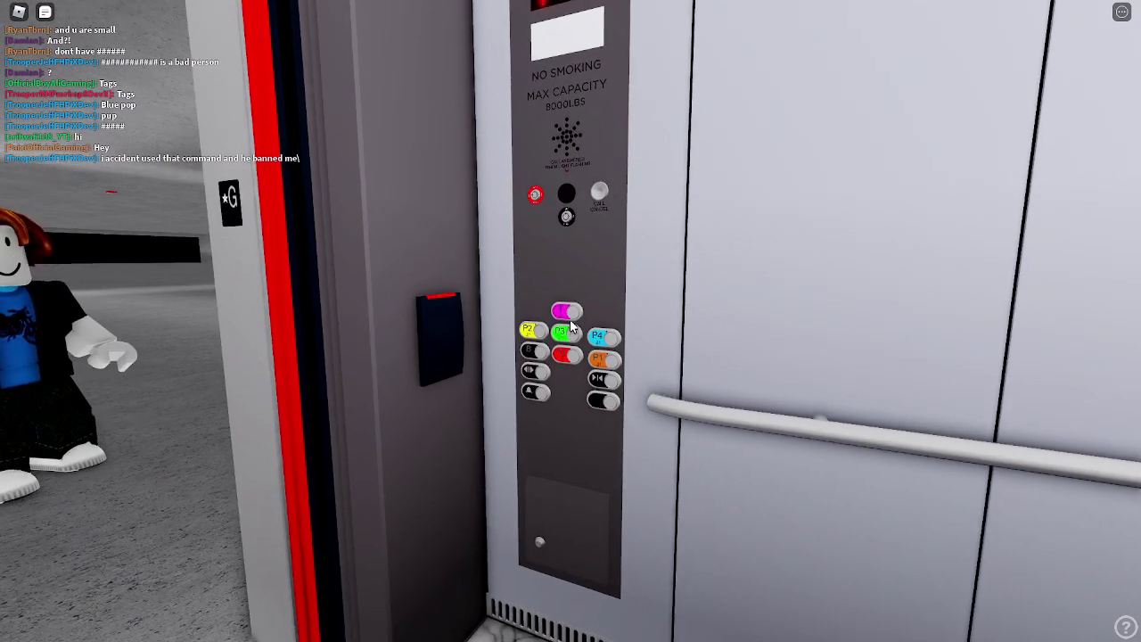
Step: Look around the button panel and doors while riding up to ground level G
right_click(571, 326)
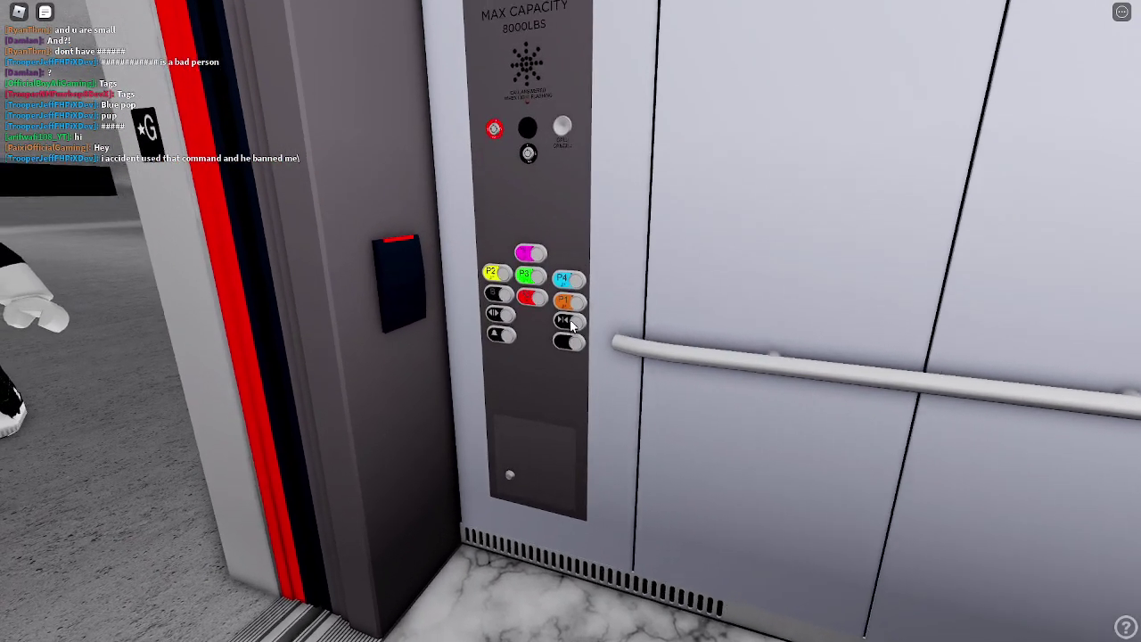
scroll(571, 326, down, 3)
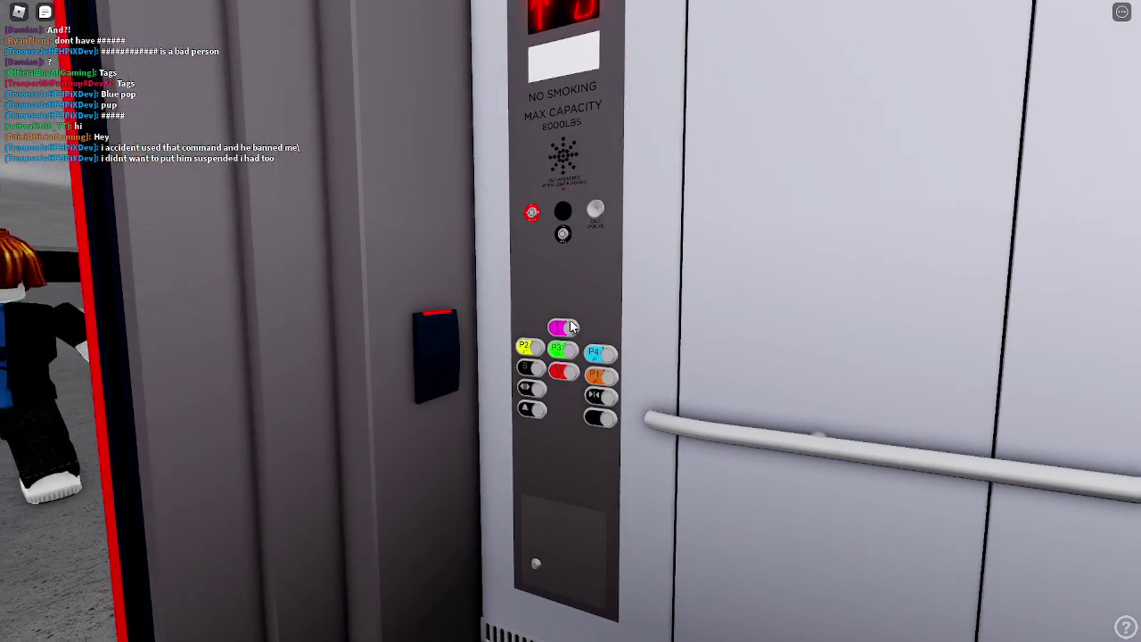
right_click(571, 327)
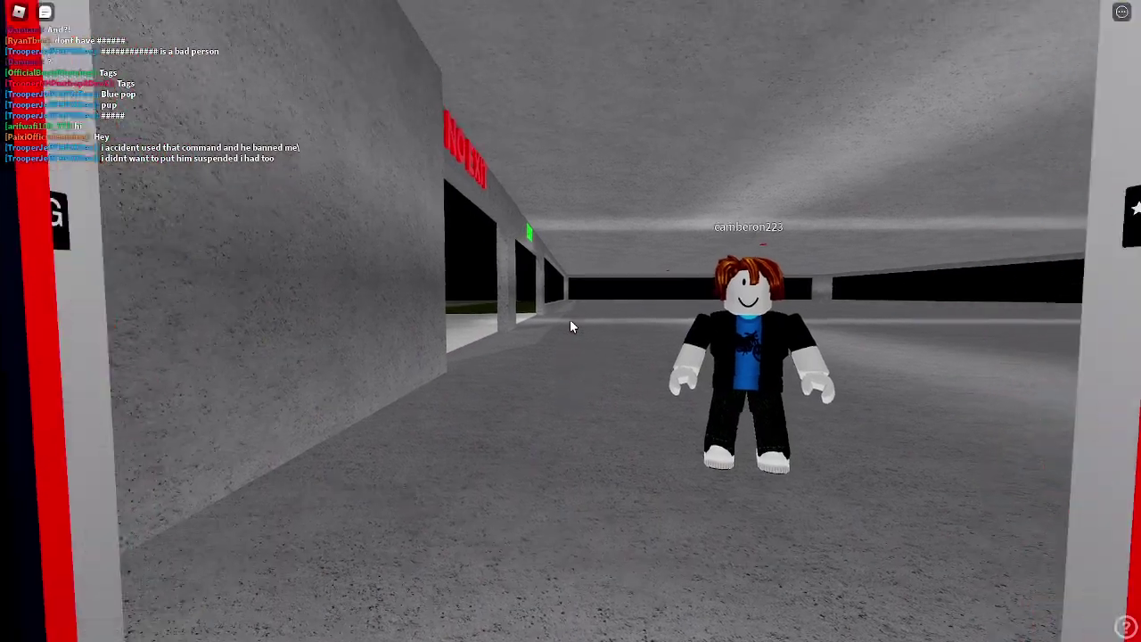
right_click(571, 326)
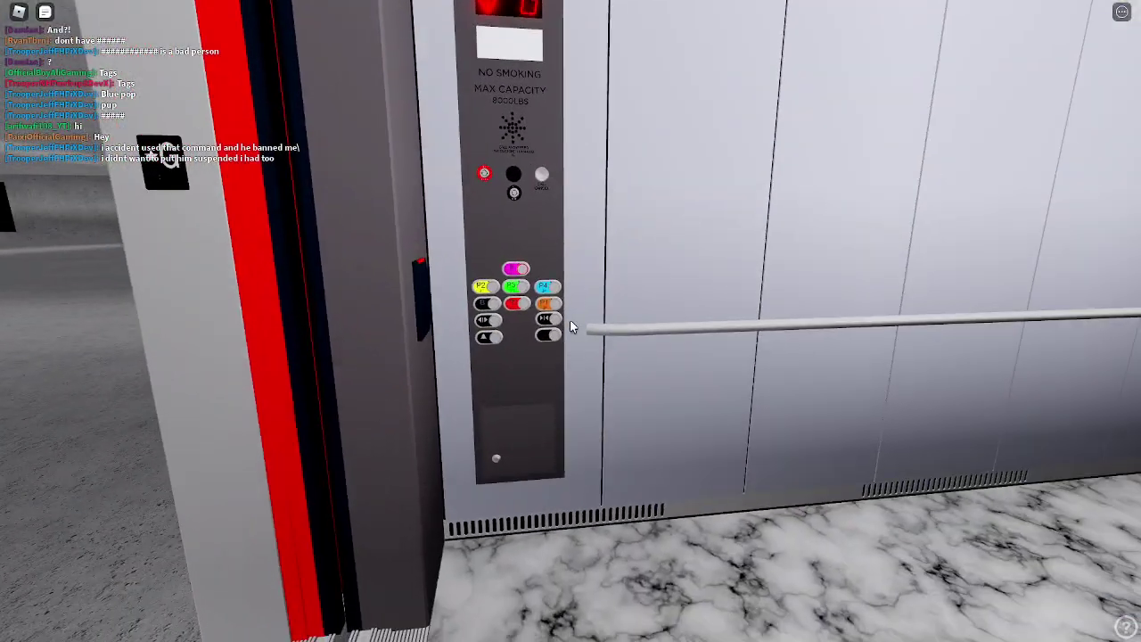
right_click(571, 326)
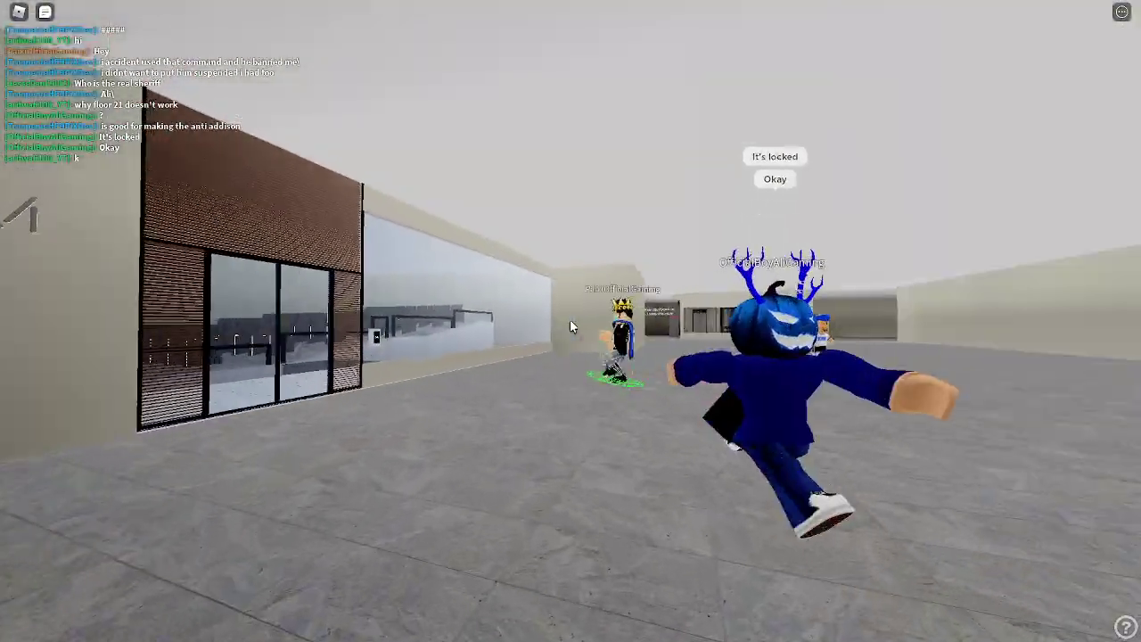
Step: Walk down the hallway and turn left toward the elevator call panel
key(w)
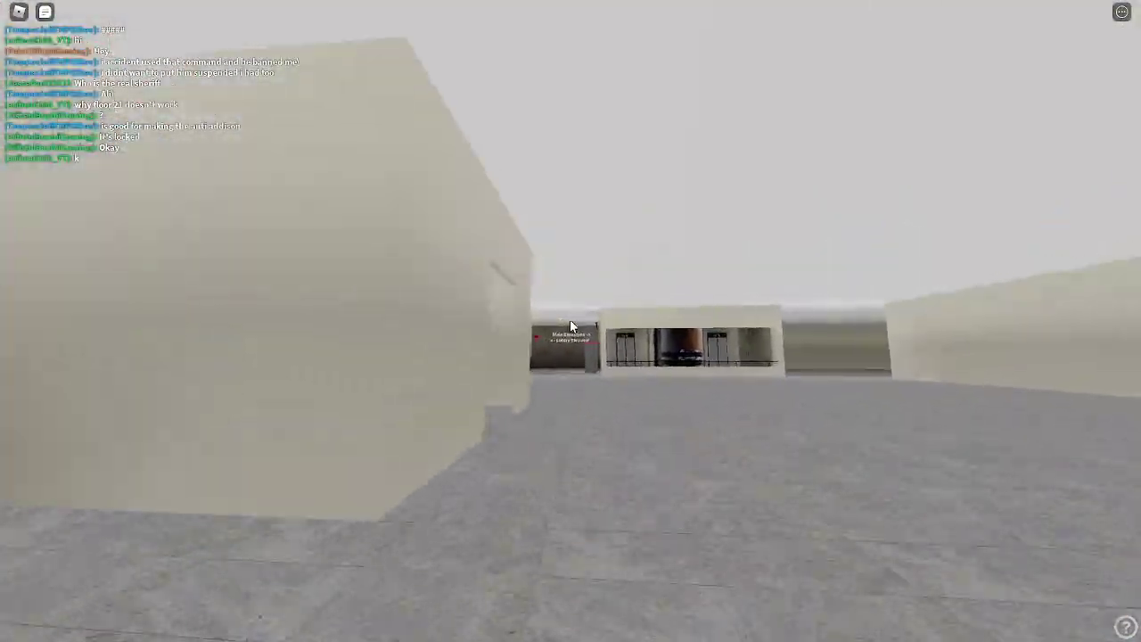
key(w)
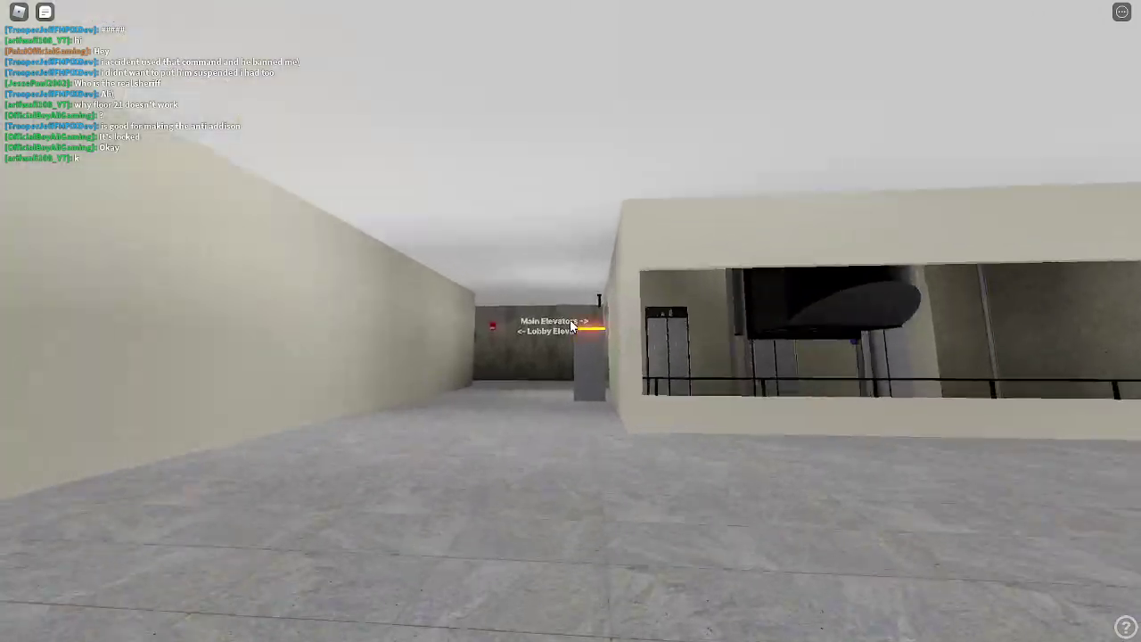
key(w)
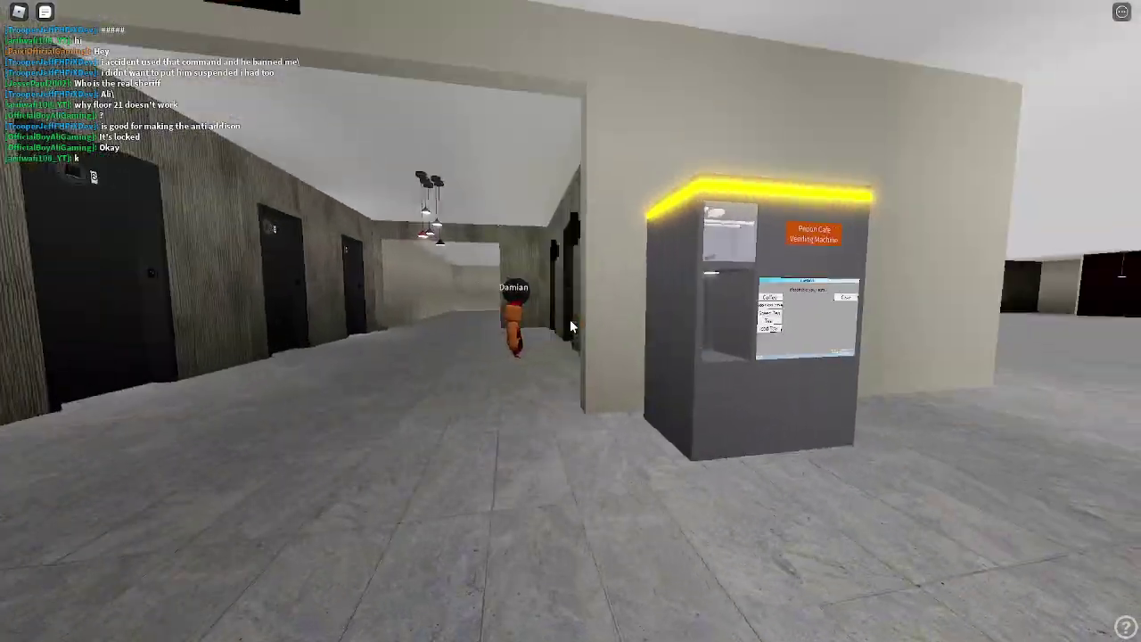
key(w)
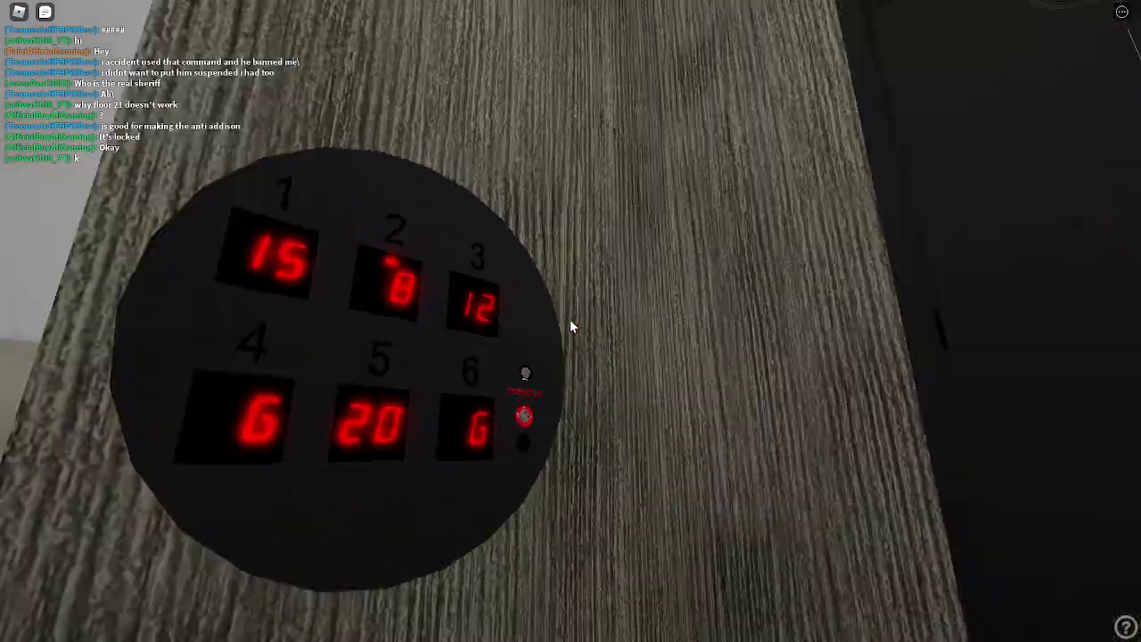
key(w)
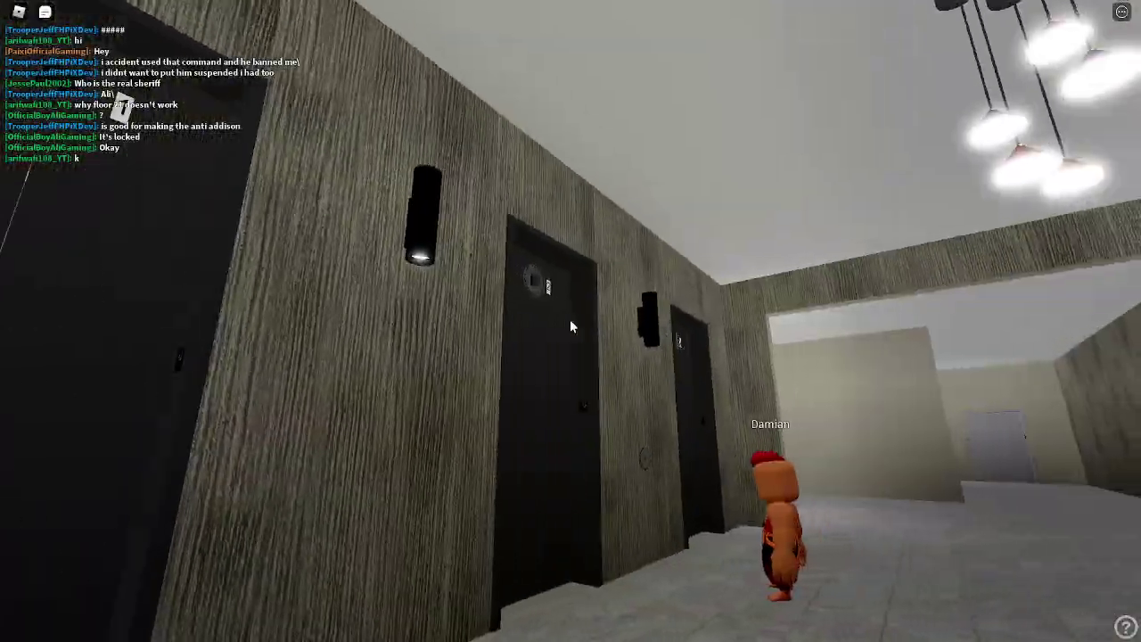
key(w)
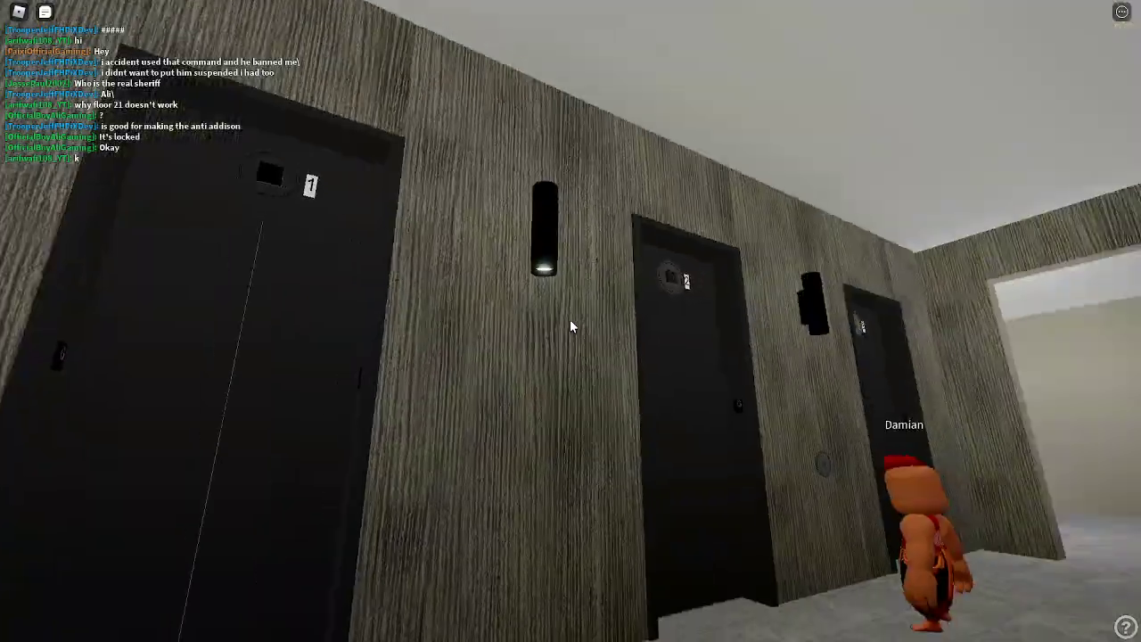
Step: Check the floor indicator displays, then walk up to the elevator call button
key(w)
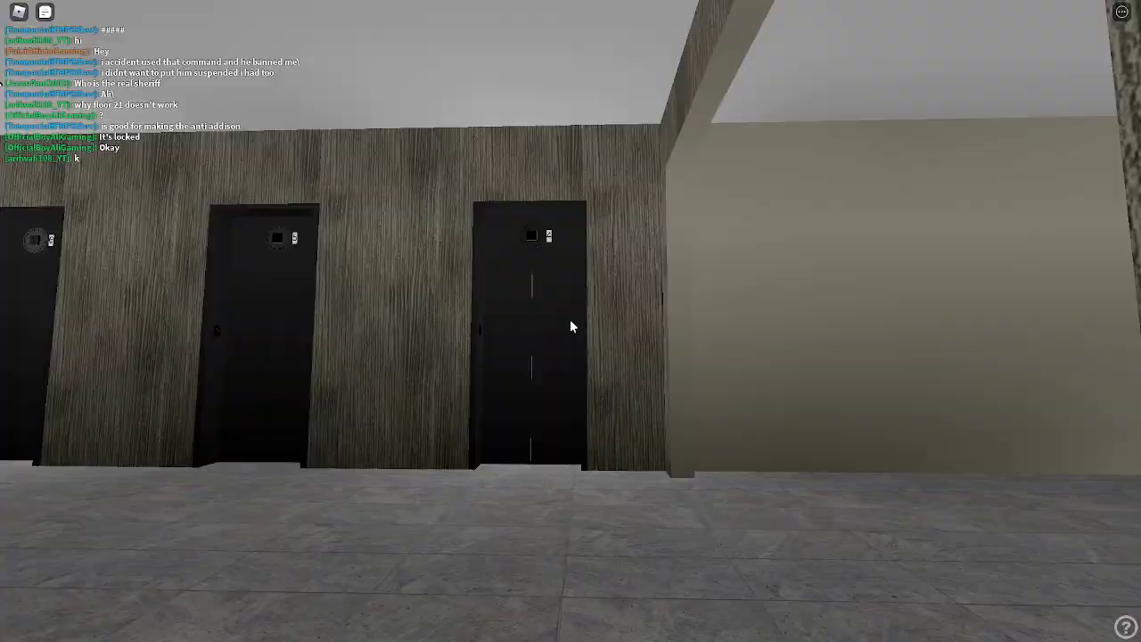
key(w)
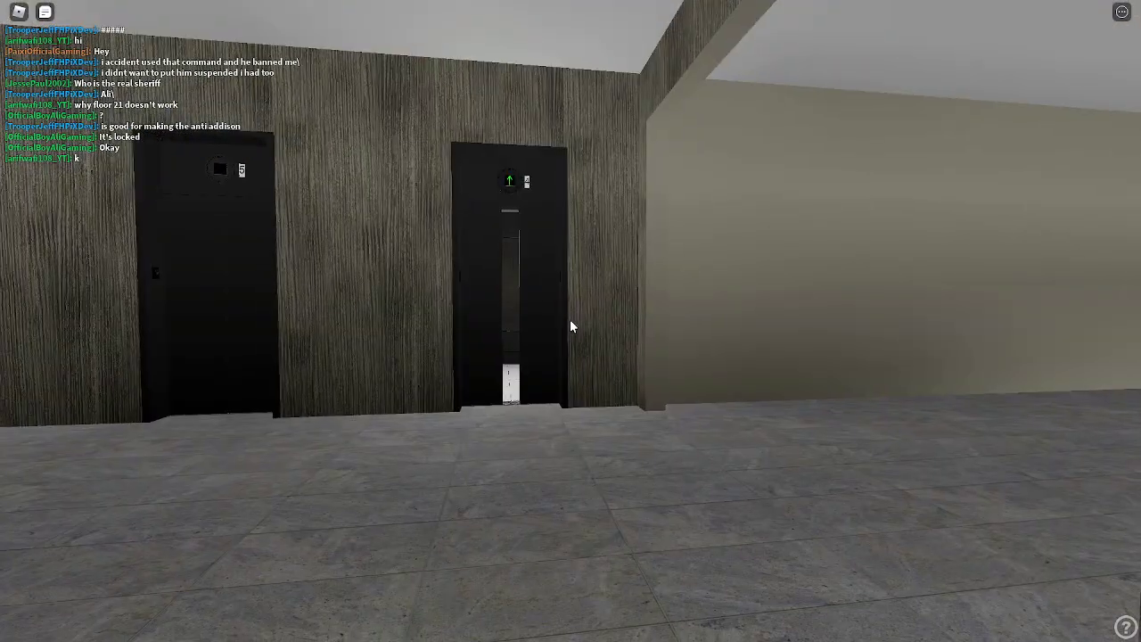
key(s)
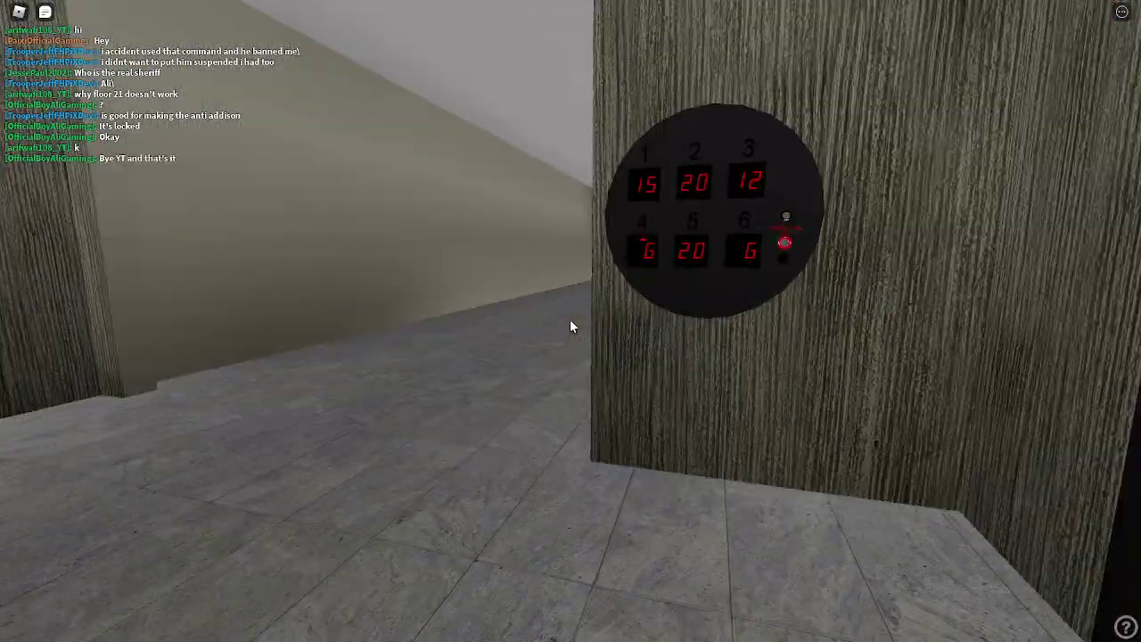
key(w)
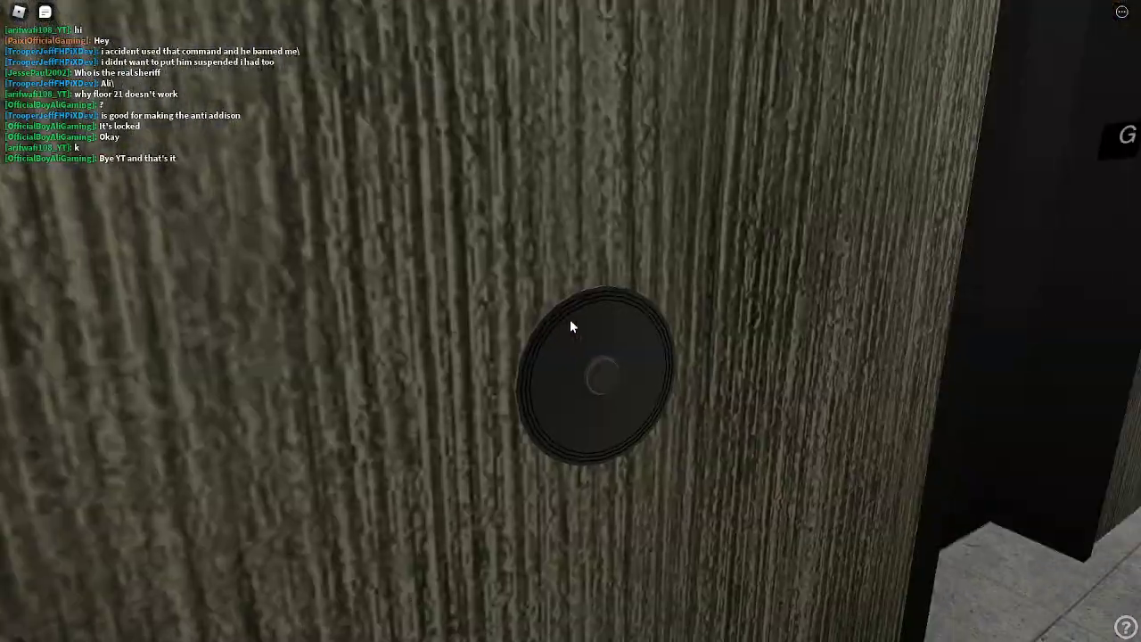
key(Right)
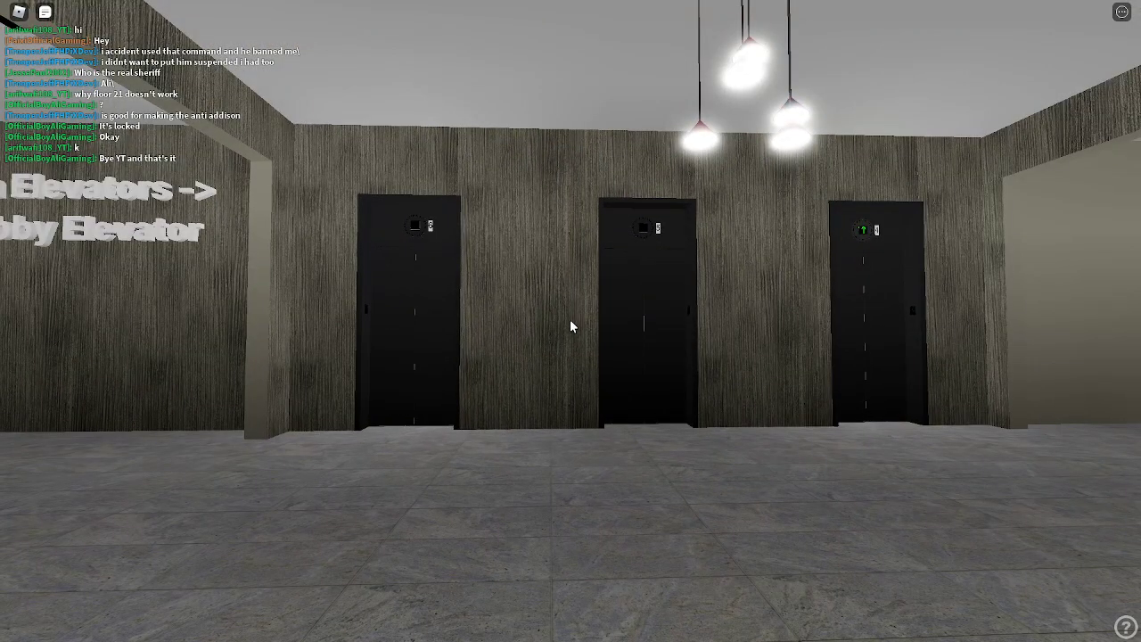
key(w)
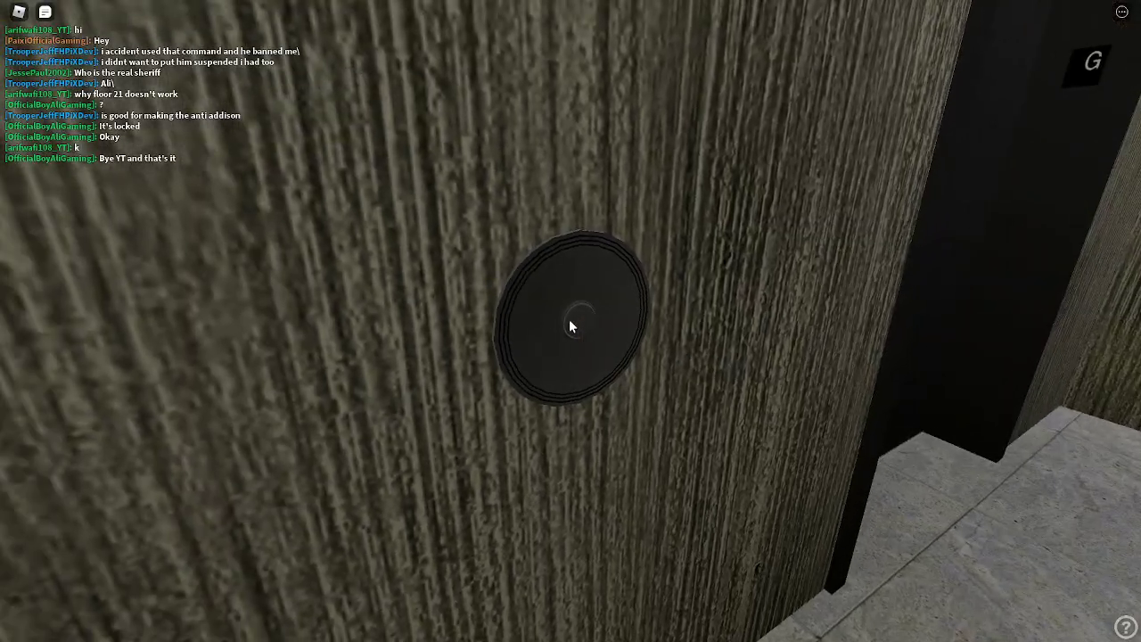
Step: Call an elevator, then back up to watch the three lobby elevators
click(572, 327)
key(Right)
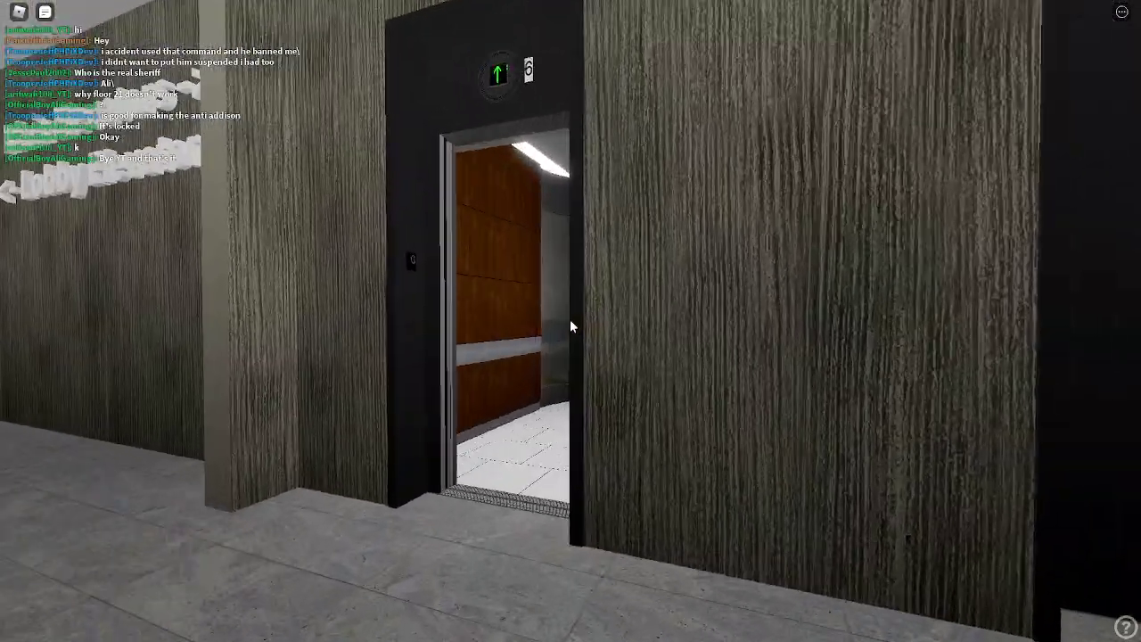
key(w)
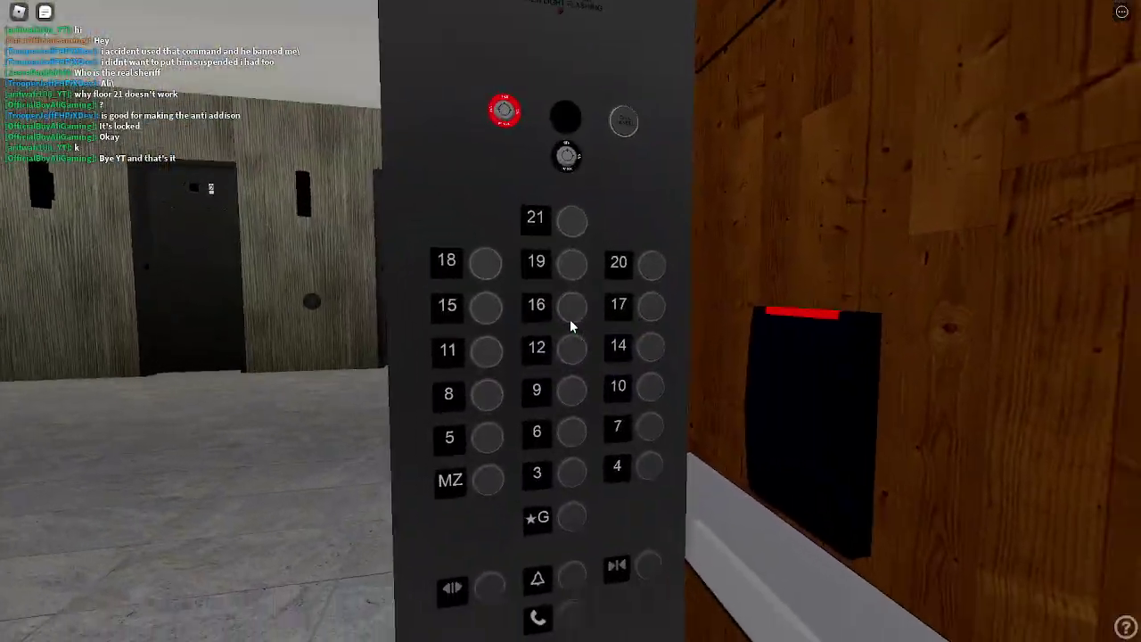
key(s)
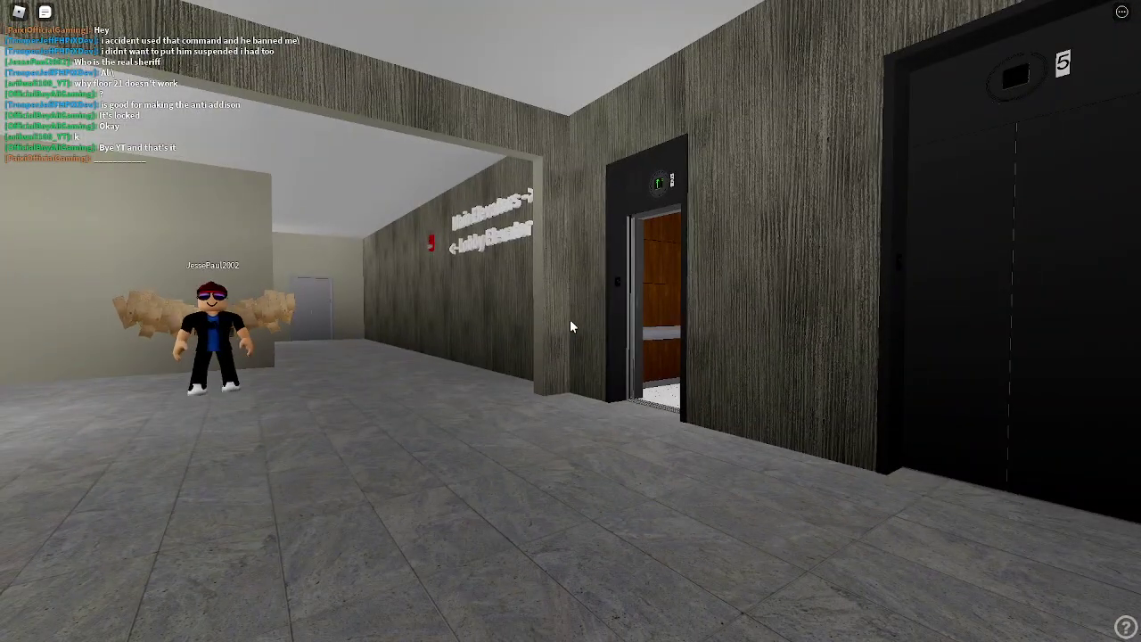
key(d)
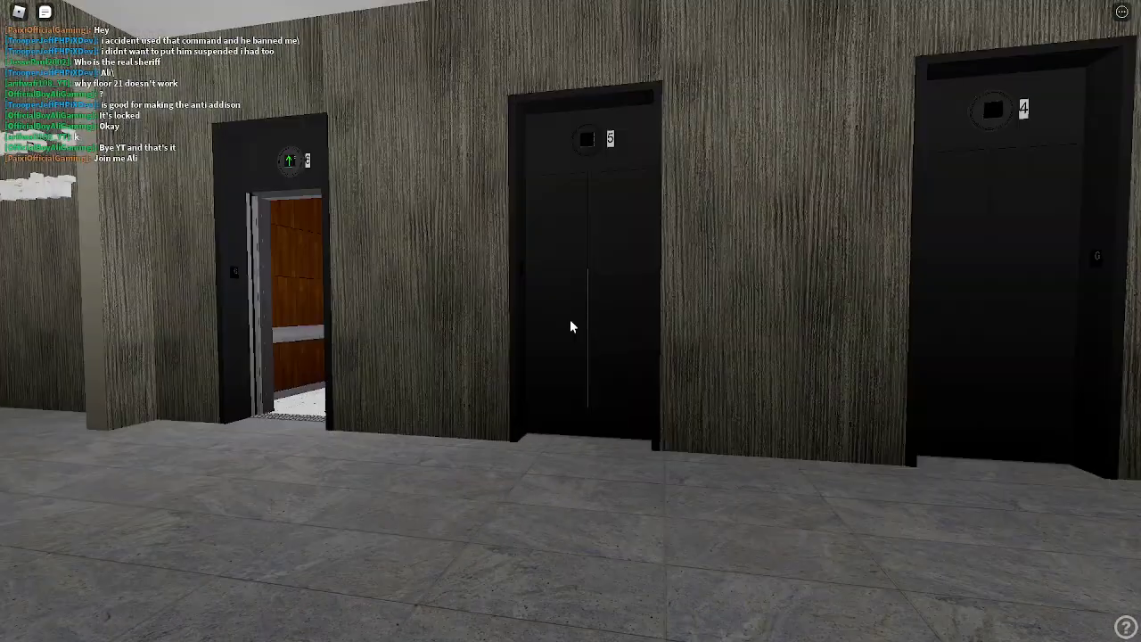
key(d)
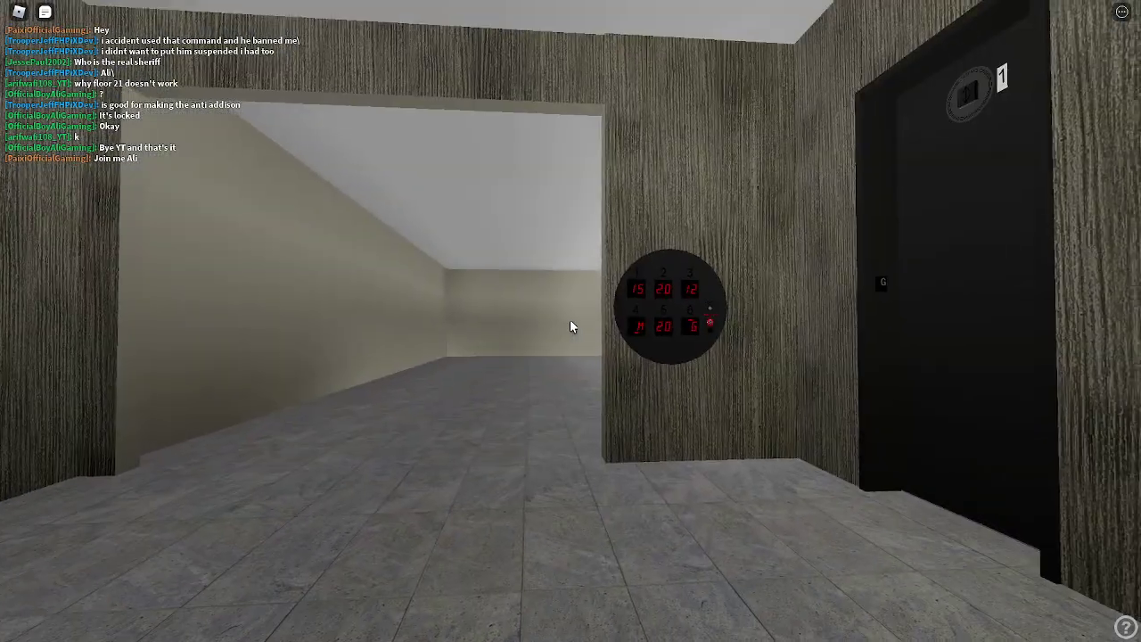
key(s)
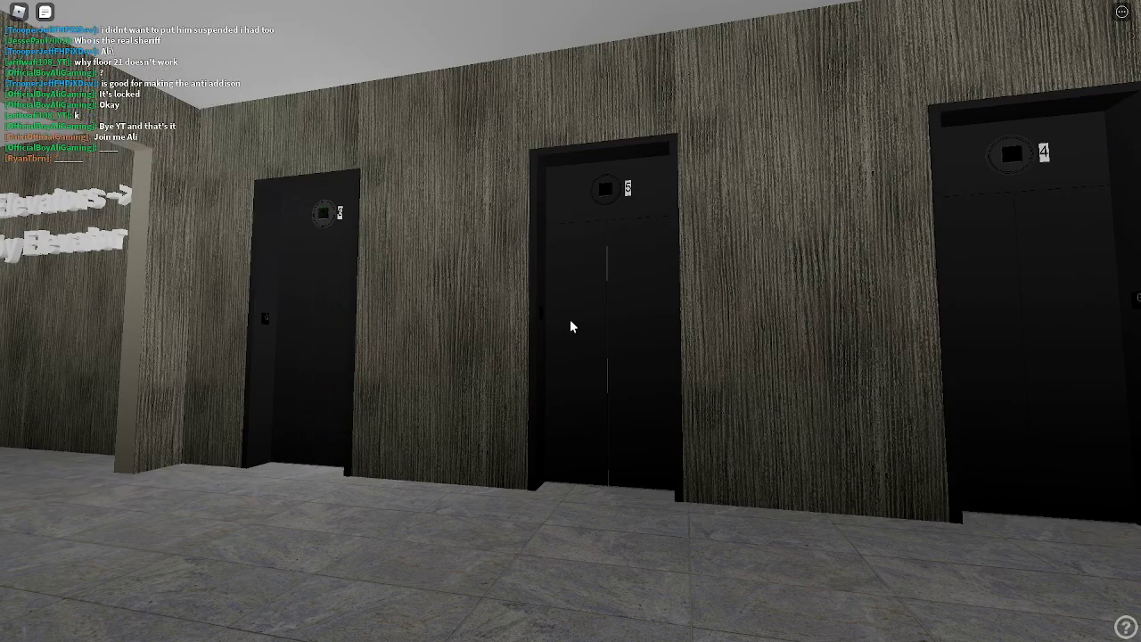
Step: Call again, watch elevators 6, 5 and 4, and head into arriving elevator 4
key(w)
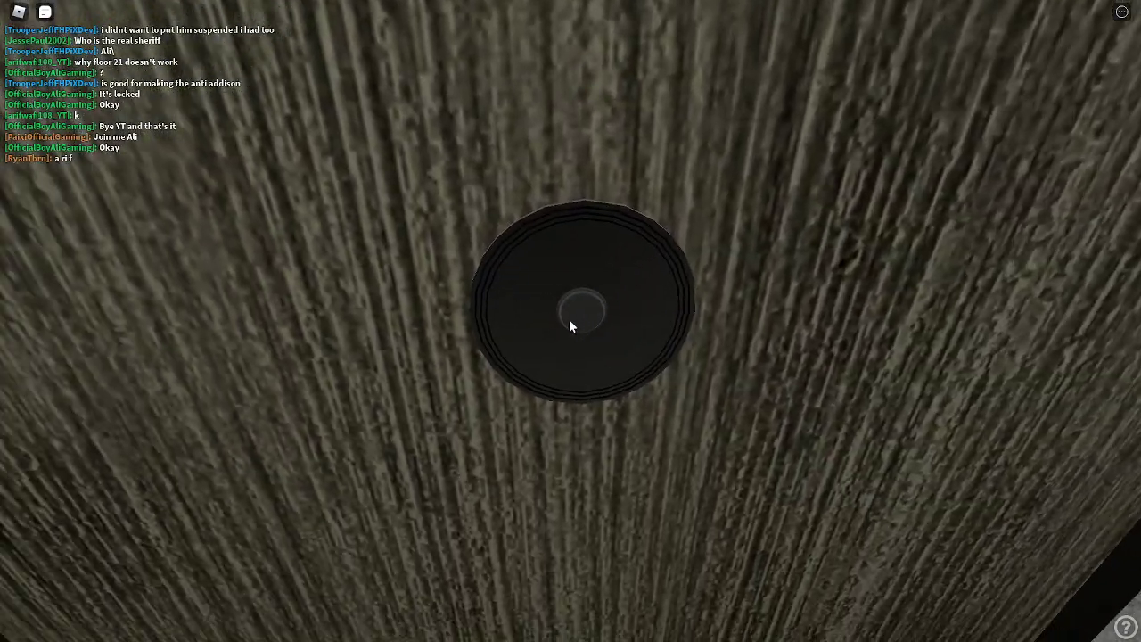
click(571, 325)
key(s)
key(a)
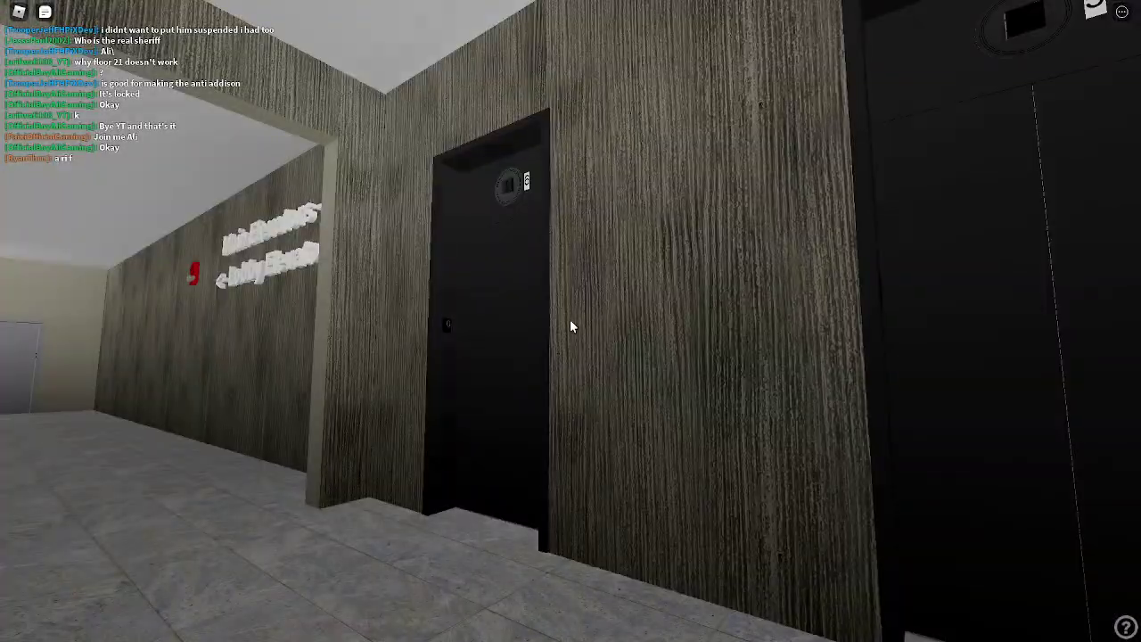
key(s)
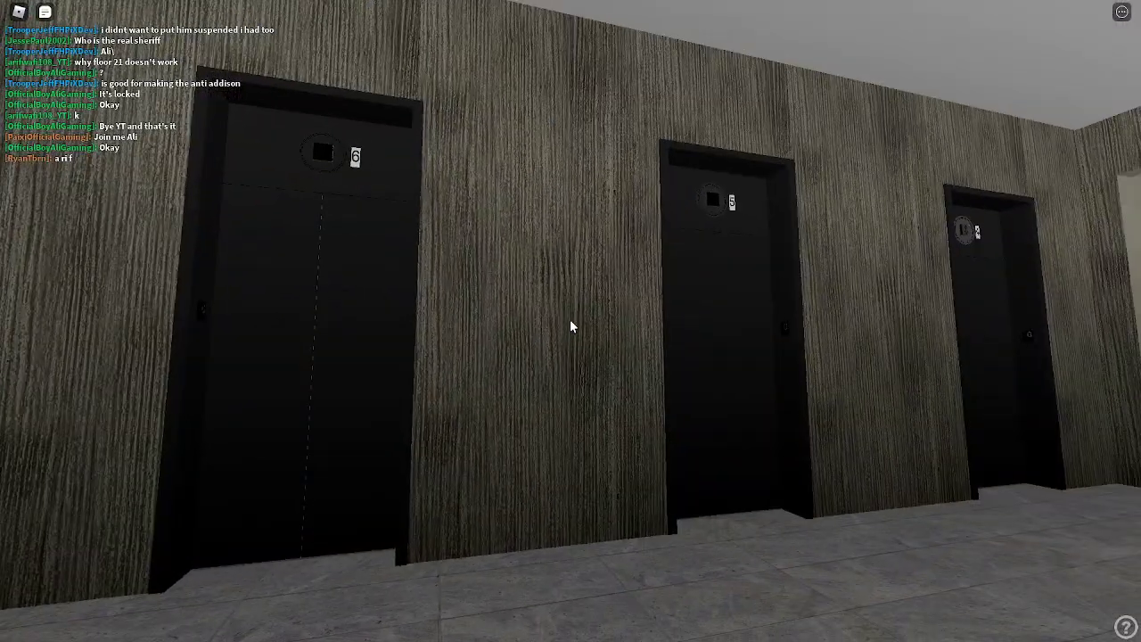
key(w)
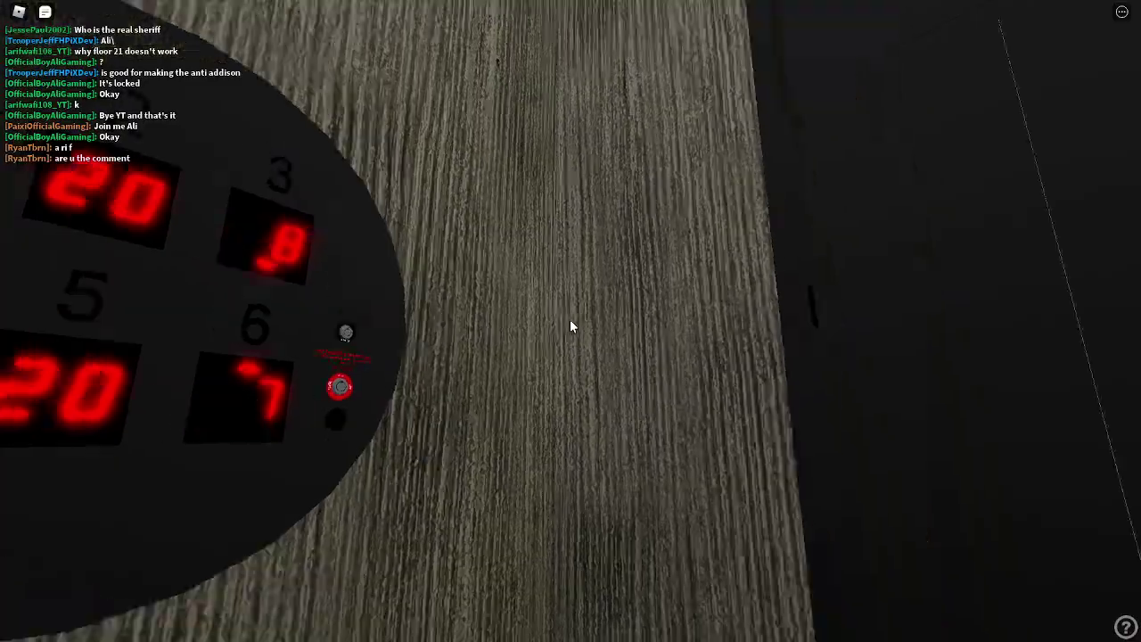
key(w)
key(w)
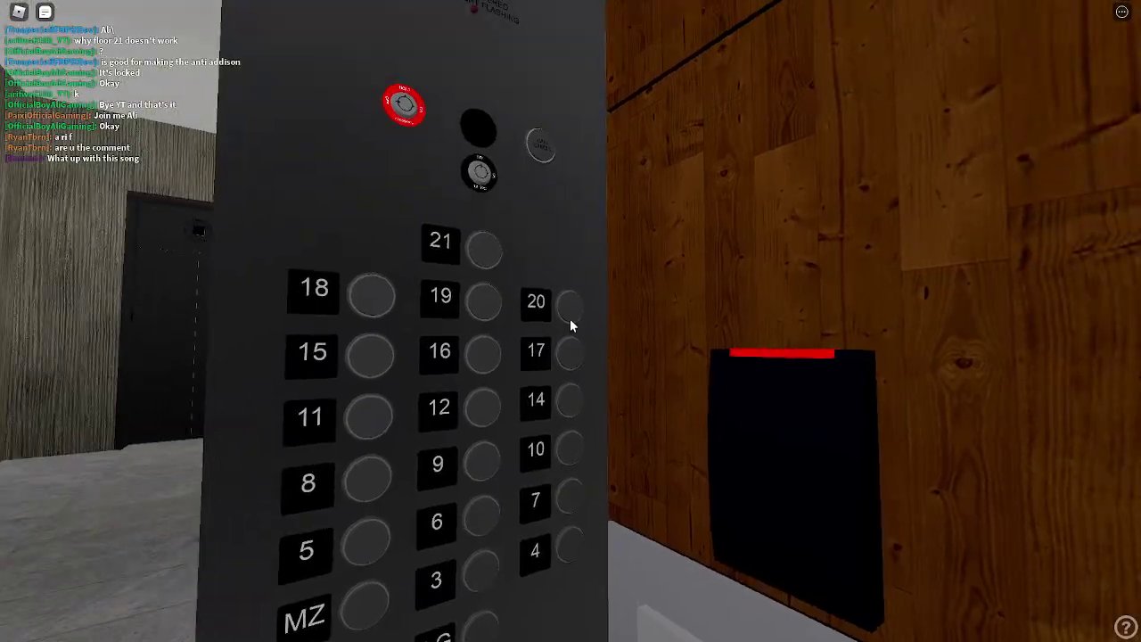
Step: Step out to check the floor indicator, reboard, and select floor MZ
key(s)
key(w)
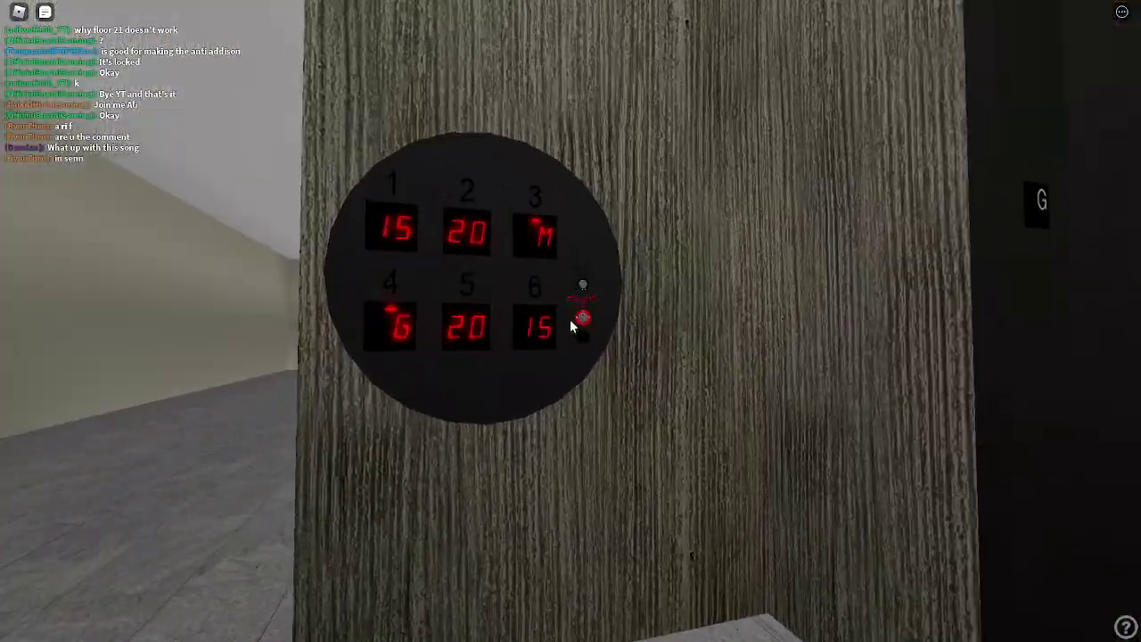
key(s)
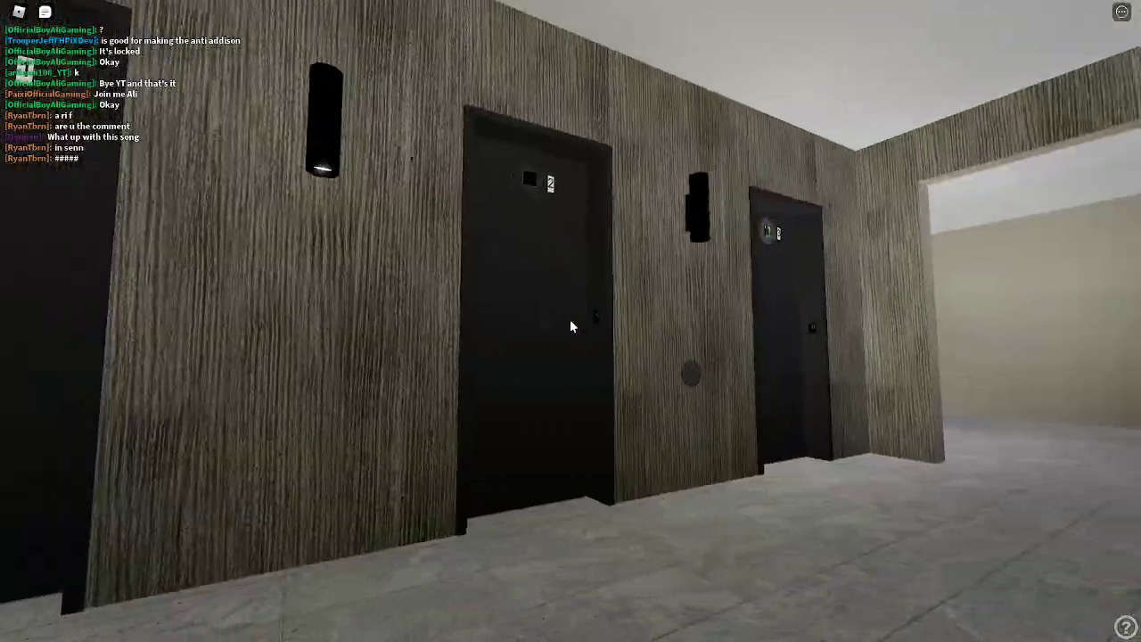
key(w)
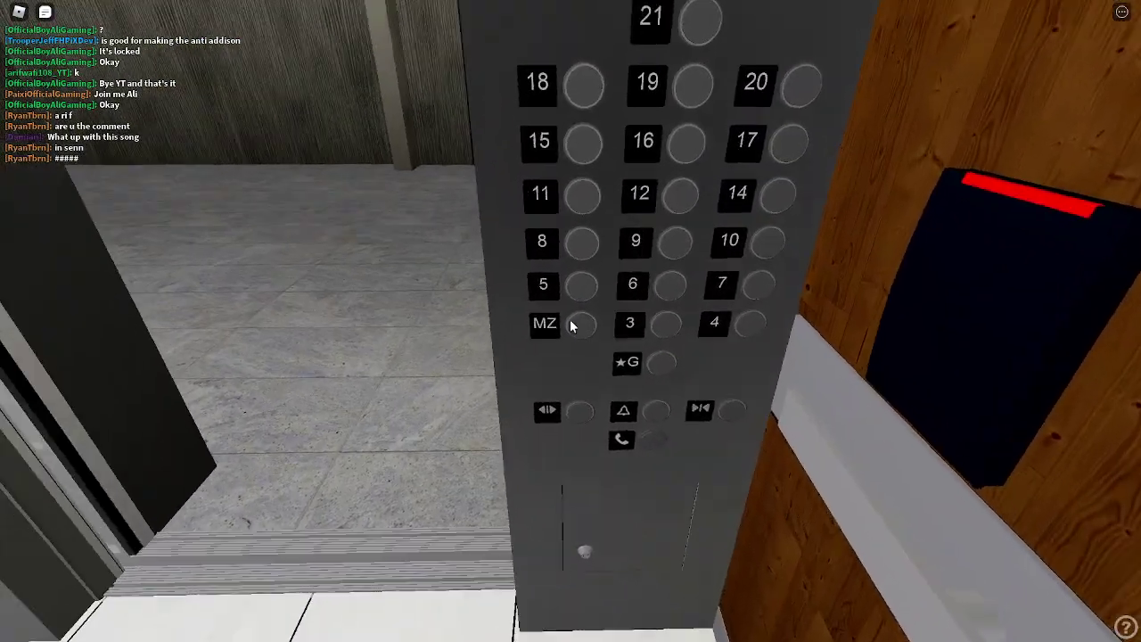
click(571, 326)
scroll(571, 327, down, 5)
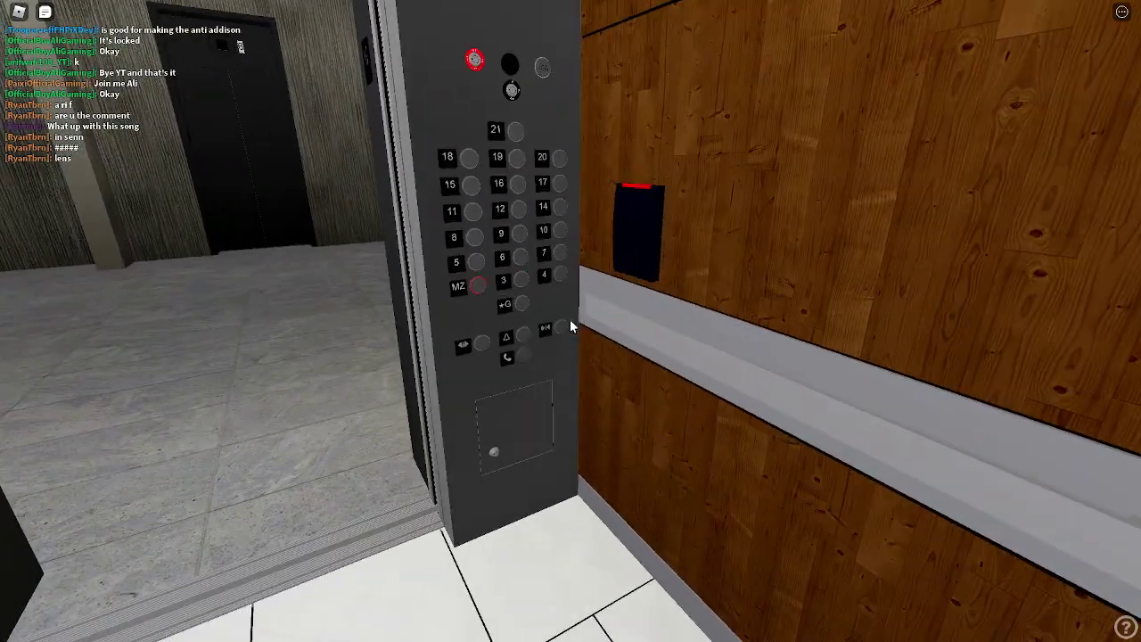
key(a)
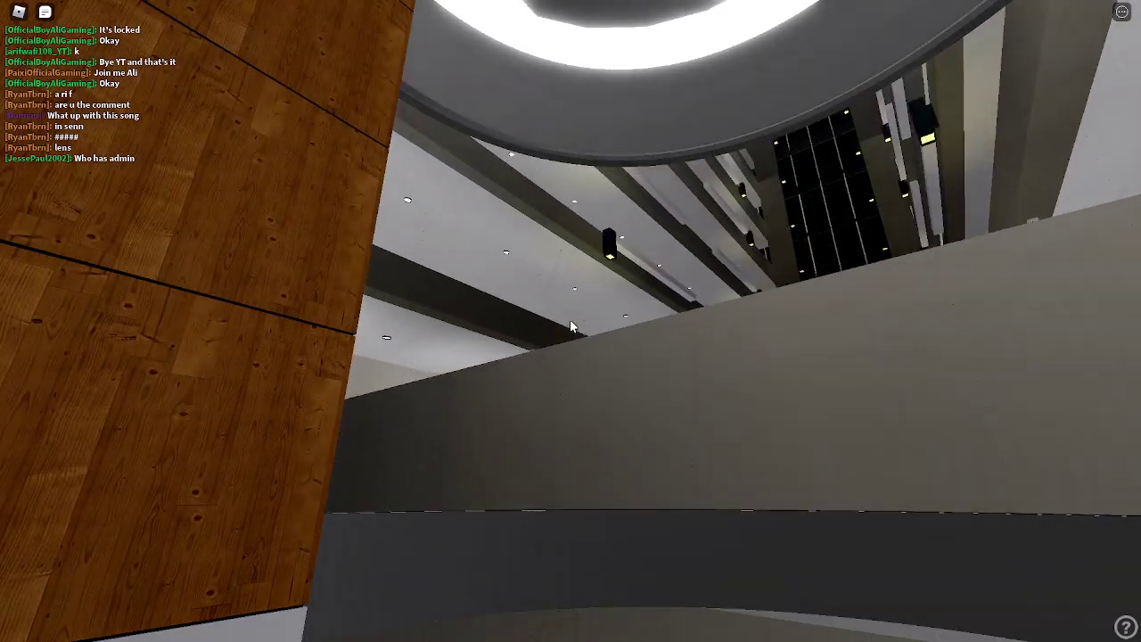
Step: Turn the camera down the atrium, then back toward the elevator's floor-button panel
right_click(571, 326)
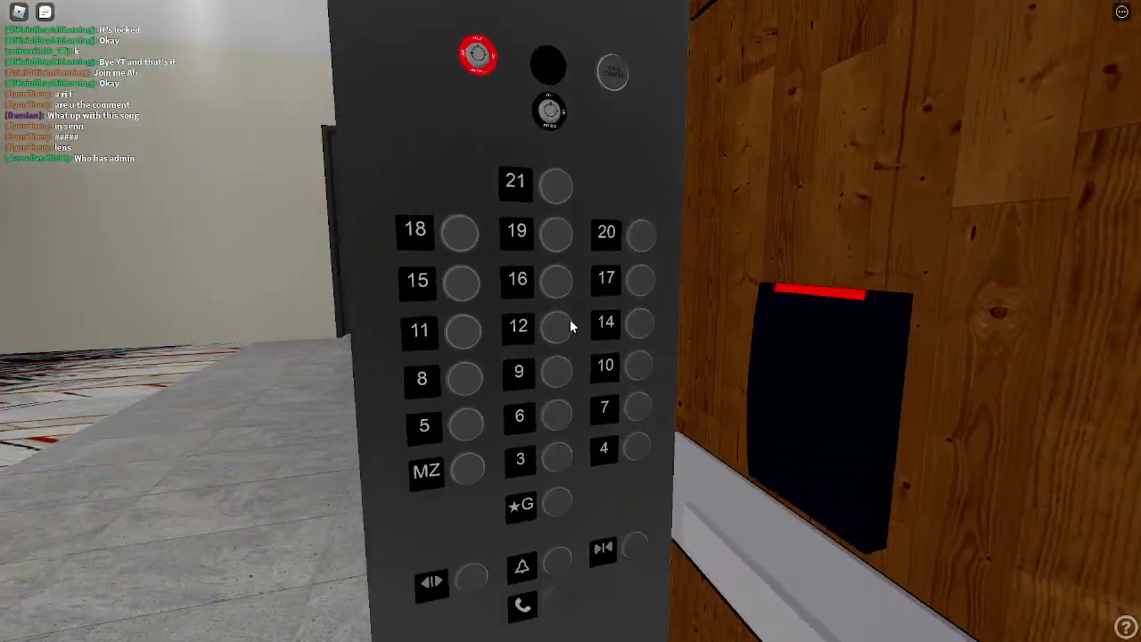
right_click(571, 326)
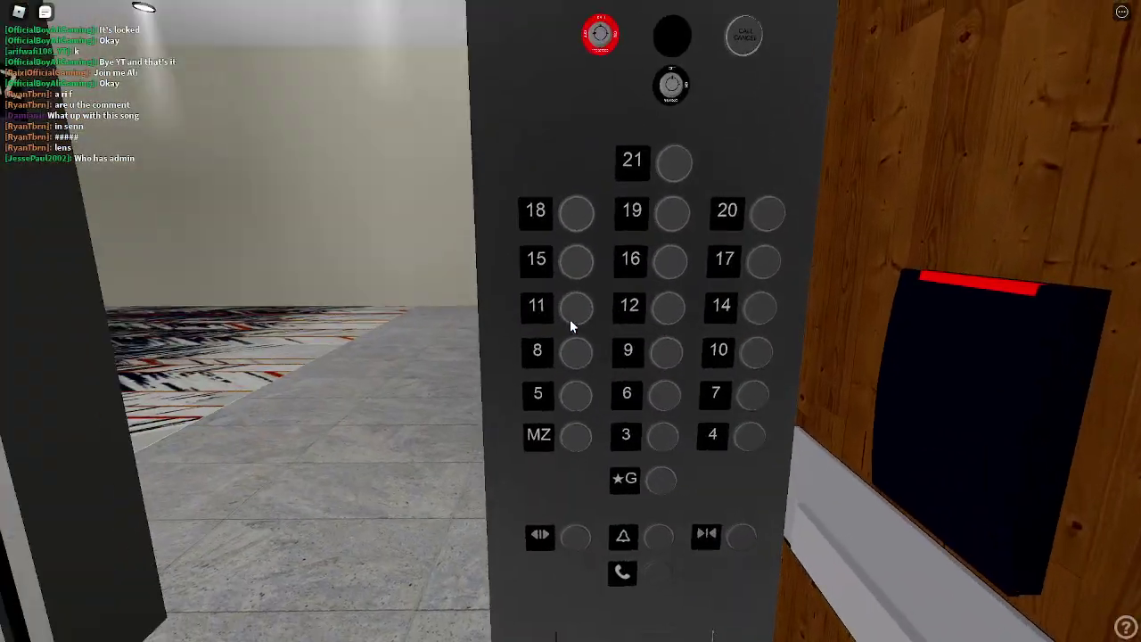